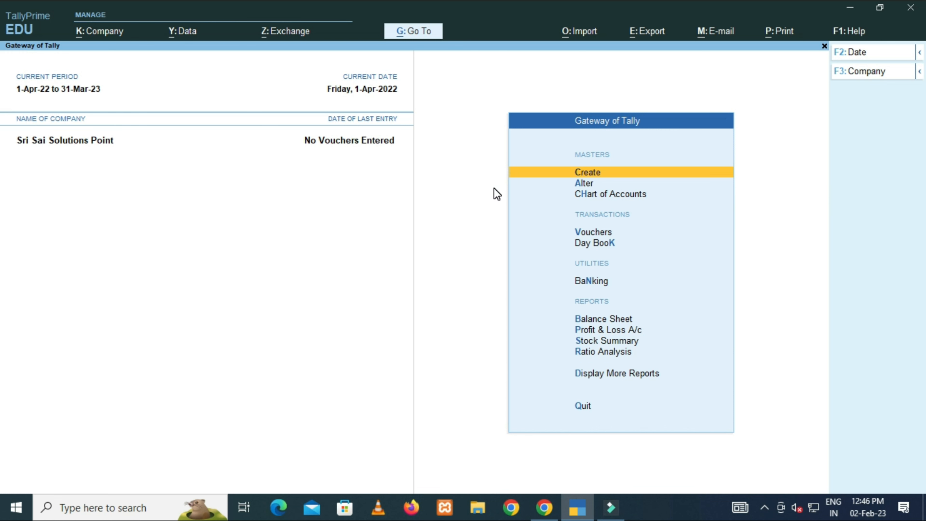
Open the form for creating a new stock item master.
key("Return")
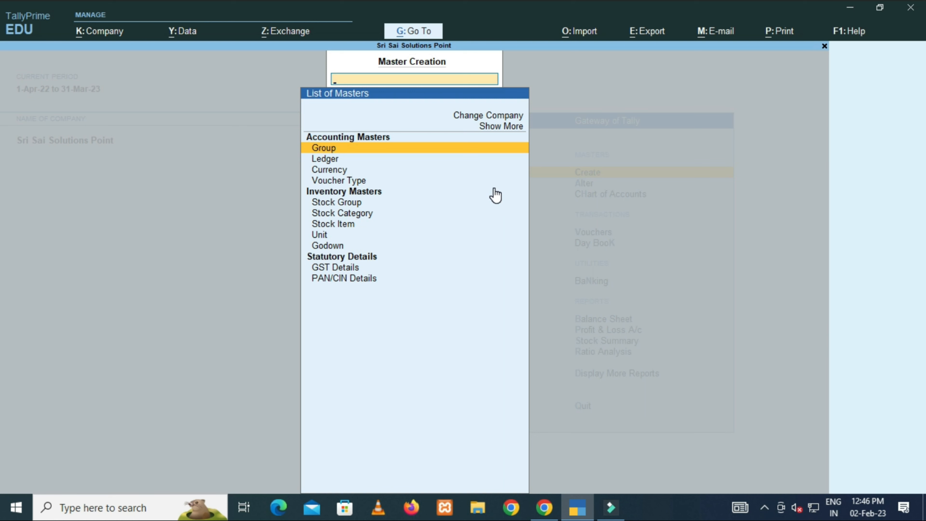
key("Down")
key("Down")
key("Down")
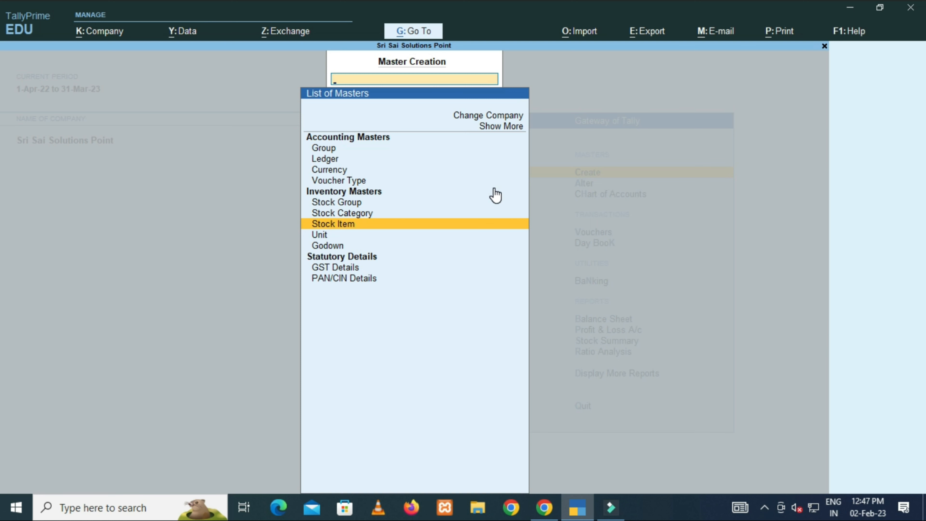
key("Return")
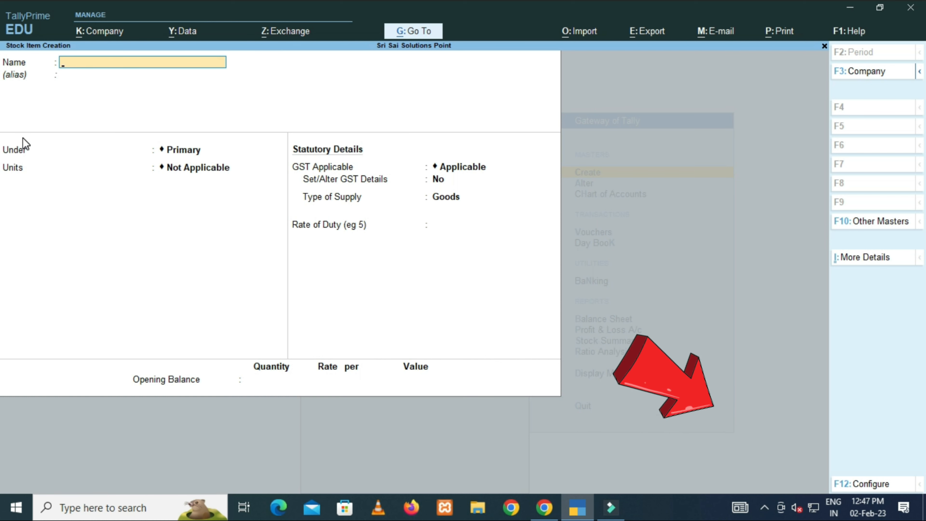
Review the stock item configuration and set Provide aliases for Name to No.
left_click(868, 482)
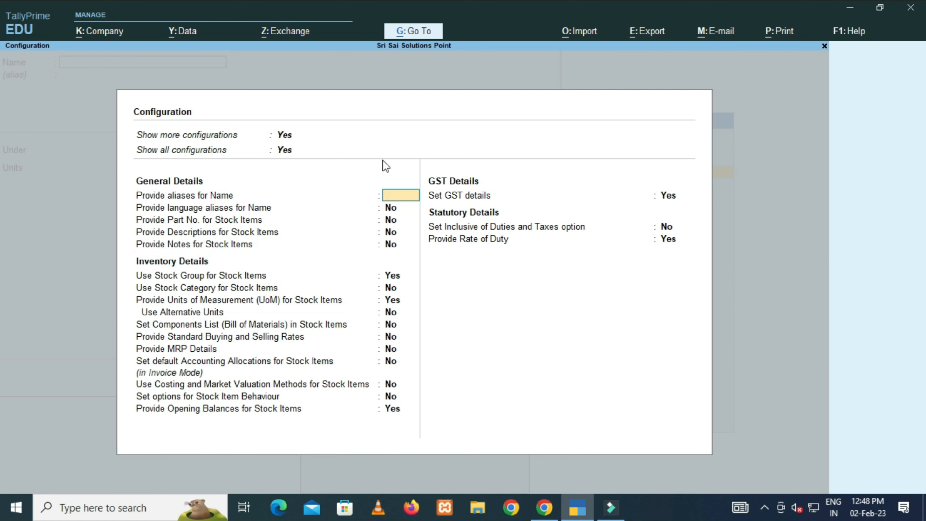
key("ctrl+a")
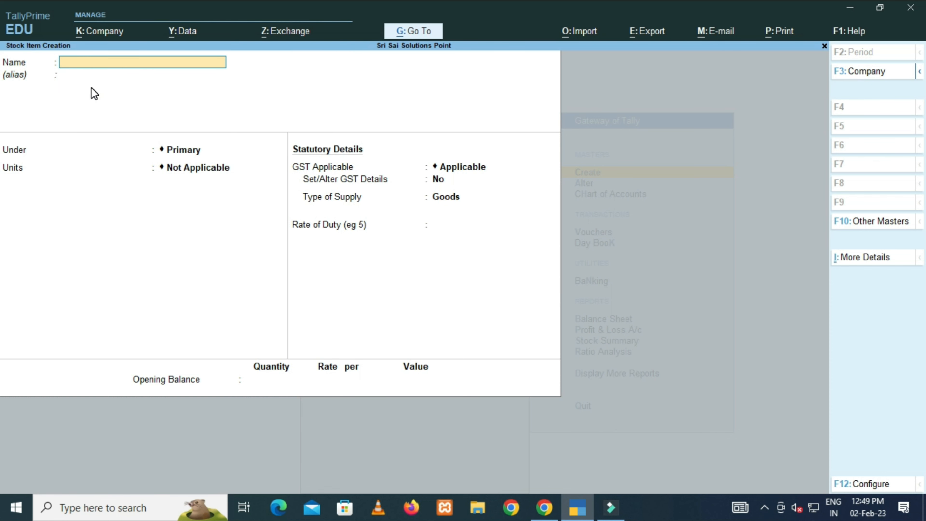
key("F12")
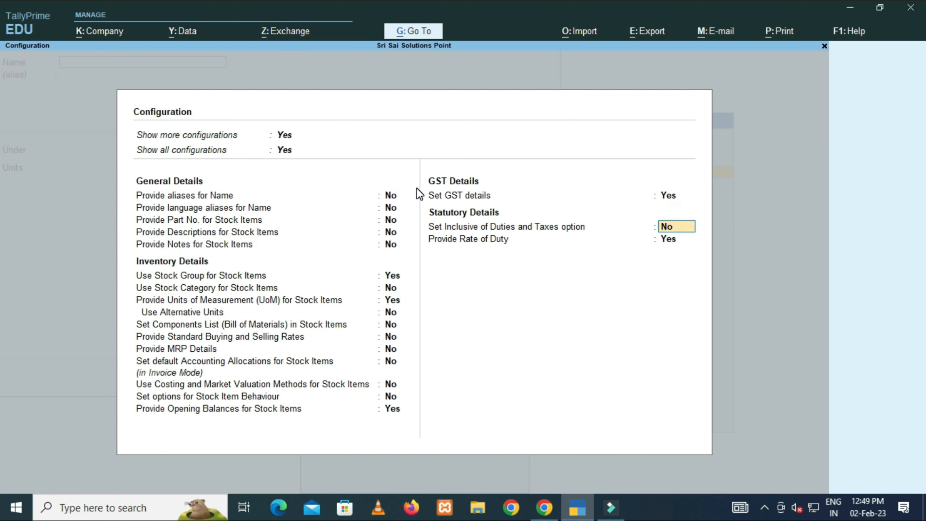
key("Return")
key("Return")
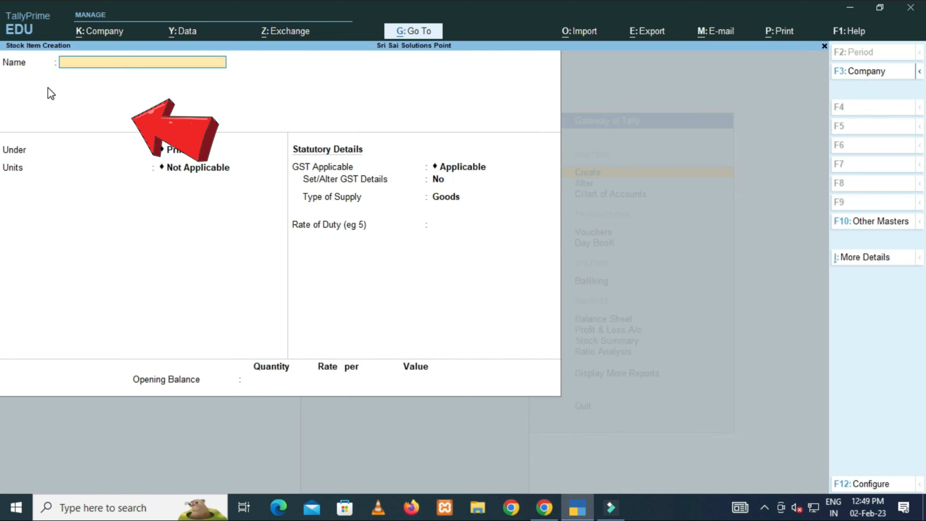
Set Provide aliases for Name to Yes in the stock item configuration and save it.
key("F12")
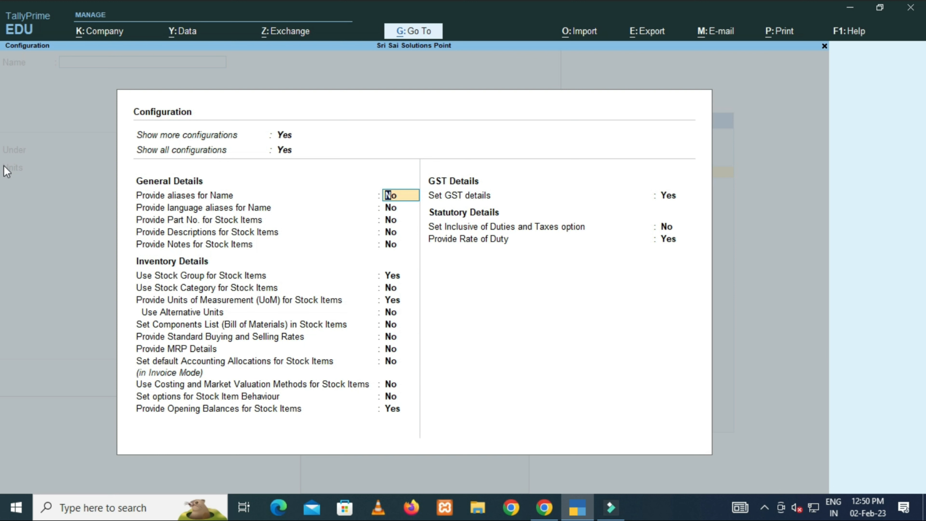
left_click(389, 220)
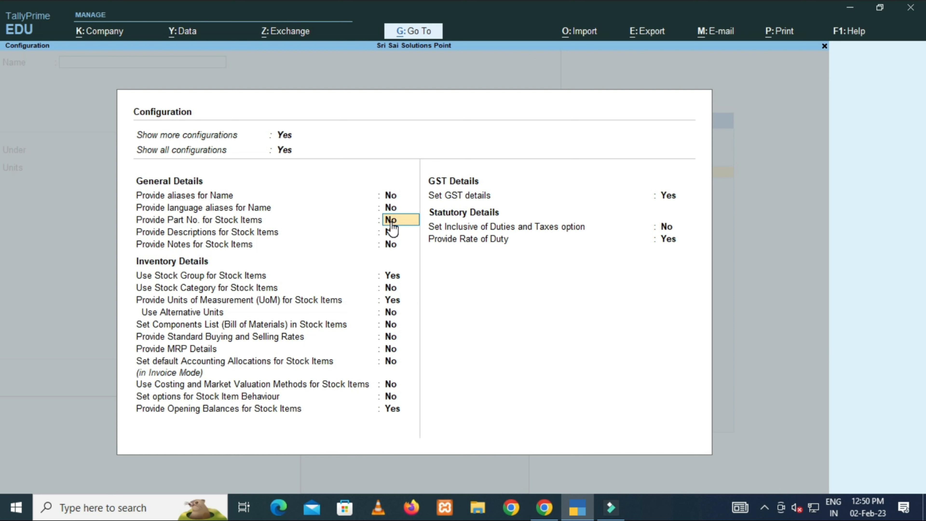
key("Return")
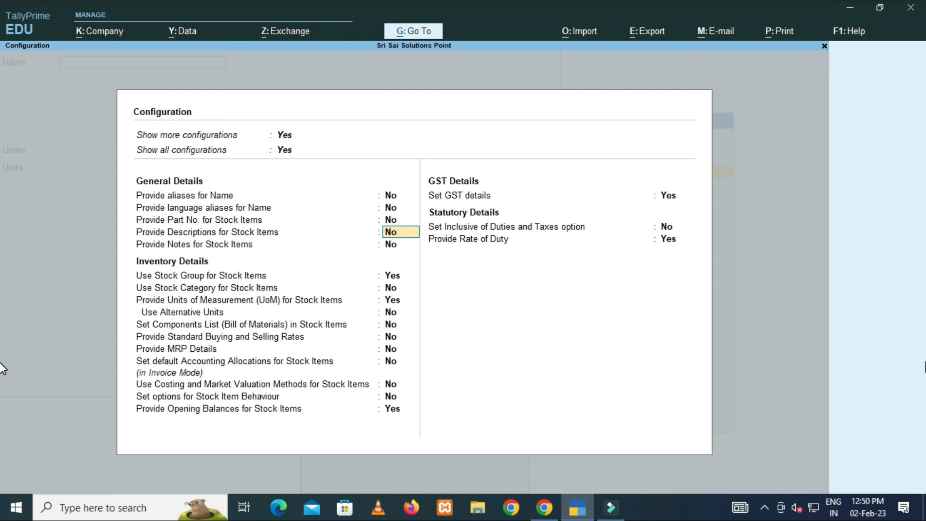
key("Up")
key("Up")
key("Up")
type("y")
key("Return")
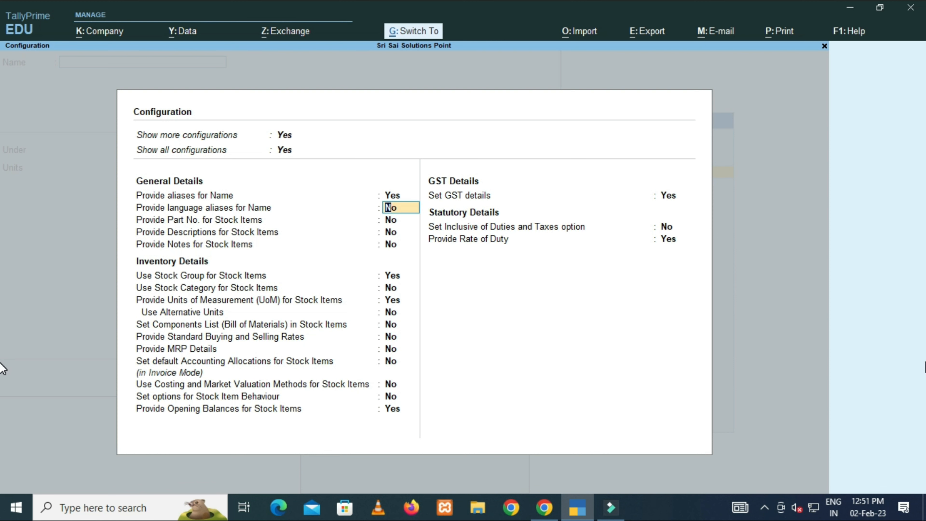
key("ctrl+a")
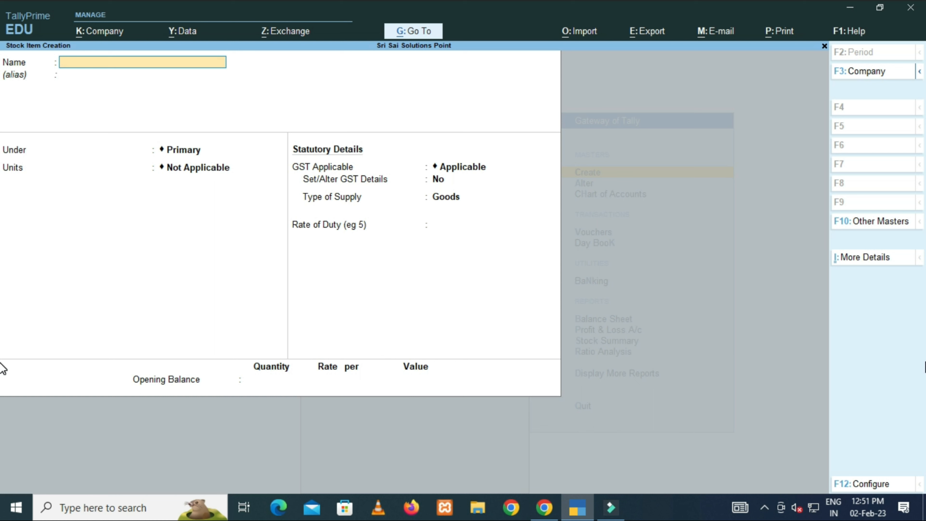
Name the stock item Sugar 50Kg Bag and give it the alias Shakkar.
type("Suga")
type("r 50Kg Bag")
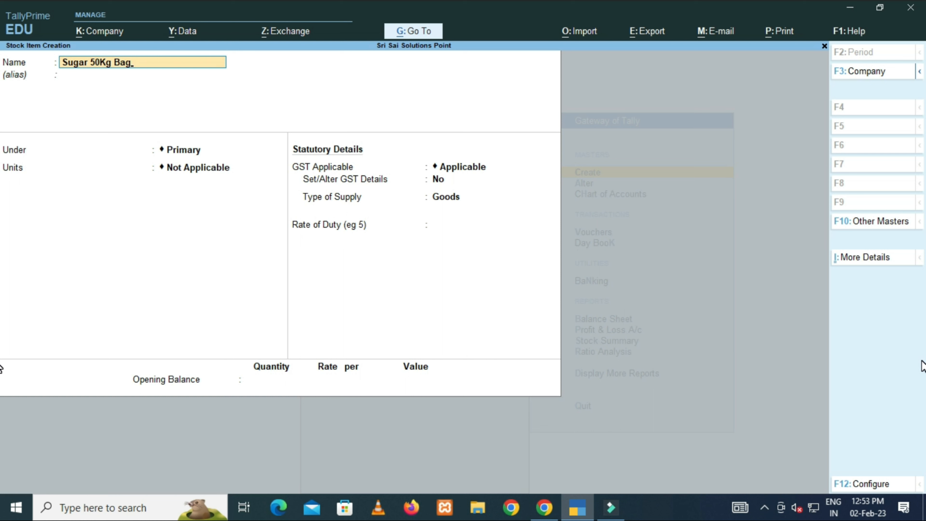
key("Return")
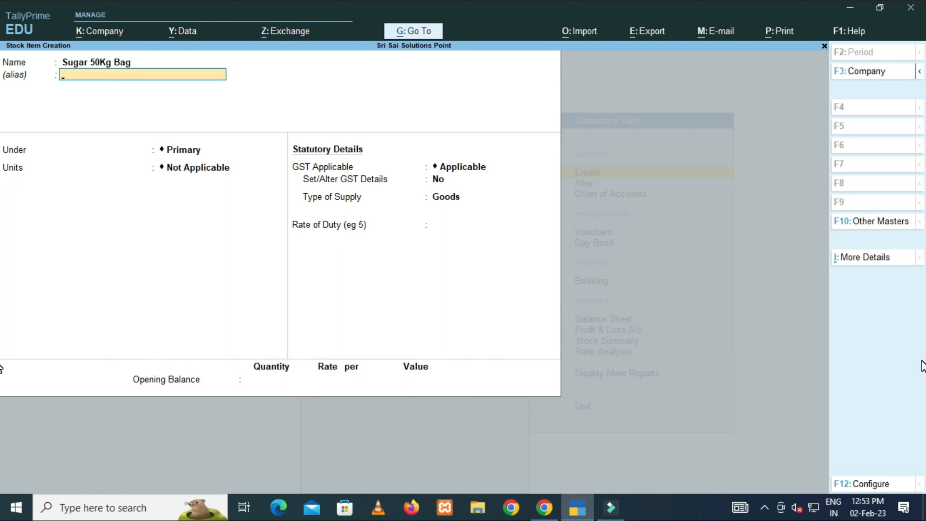
type("Shakkar")
key("Return")
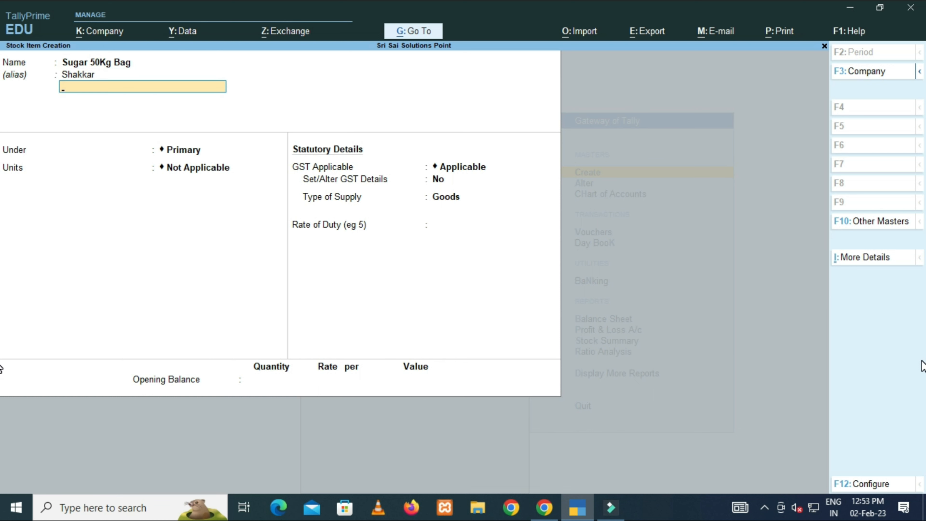
key("Return")
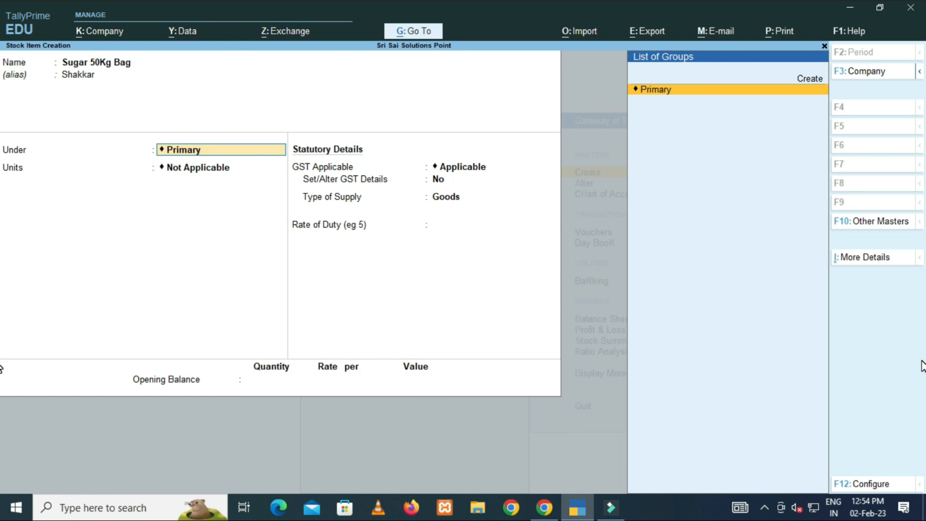
Place the item under the Primary group and set its unit to KGS.
key("Return")
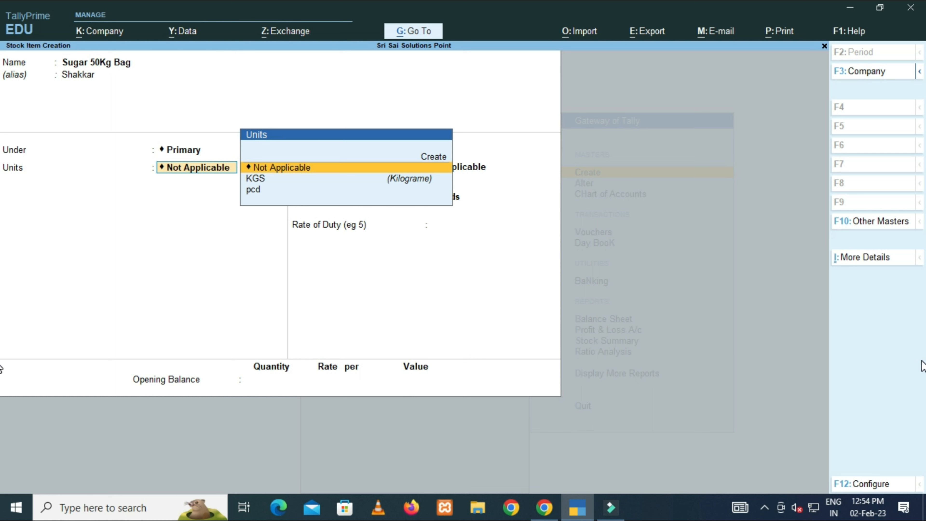
key("Down")
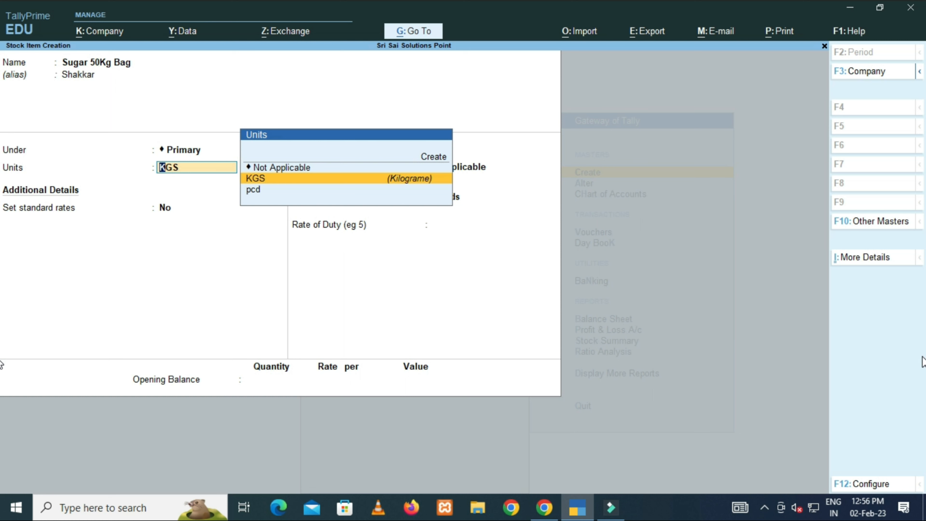
key("Return")
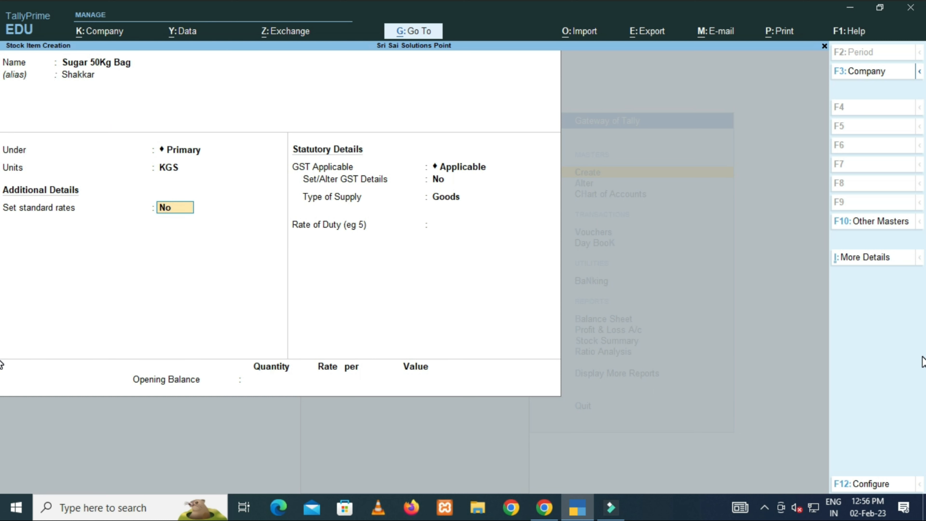
key("y")
key("Return")
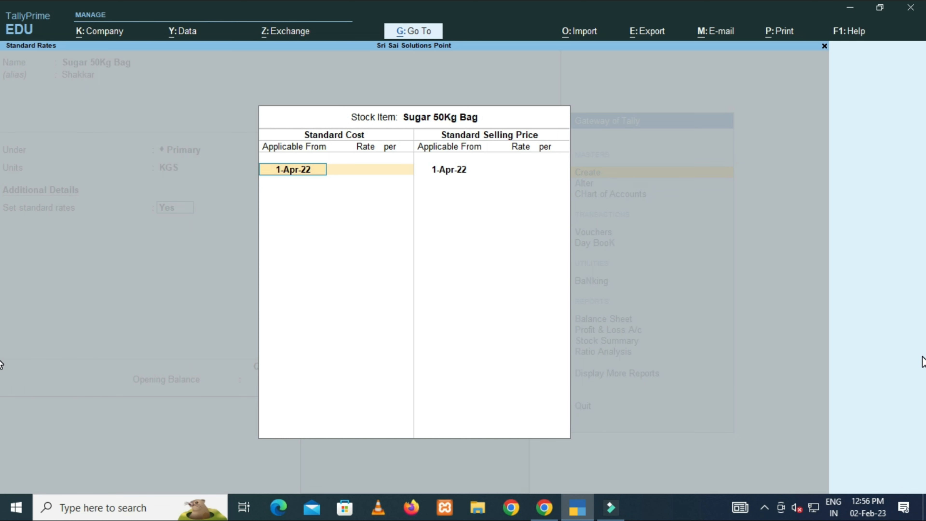
key("Escape")
key("Return")
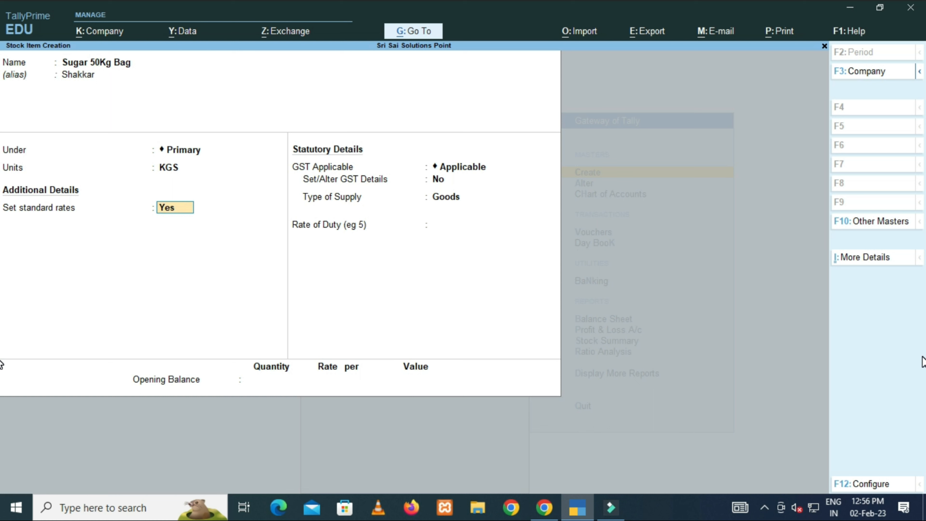
Set standard rates to No and GST Applicable to Applicable for the stock item.
type("n")
key("Return")
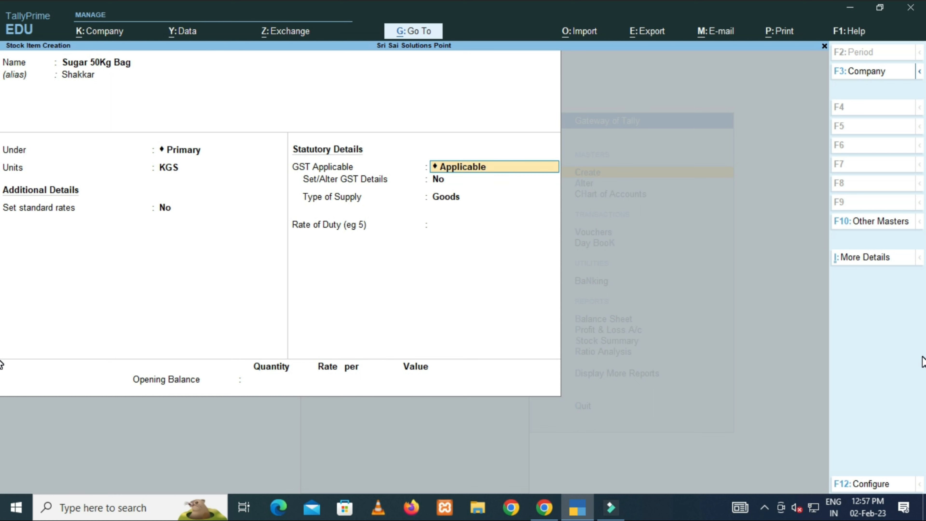
key("BackSpace")
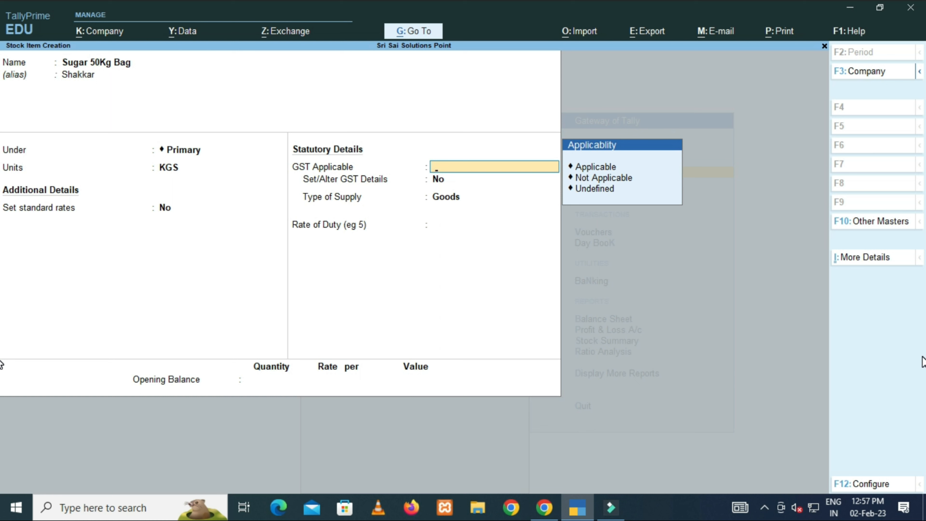
key("Down")
key("Return")
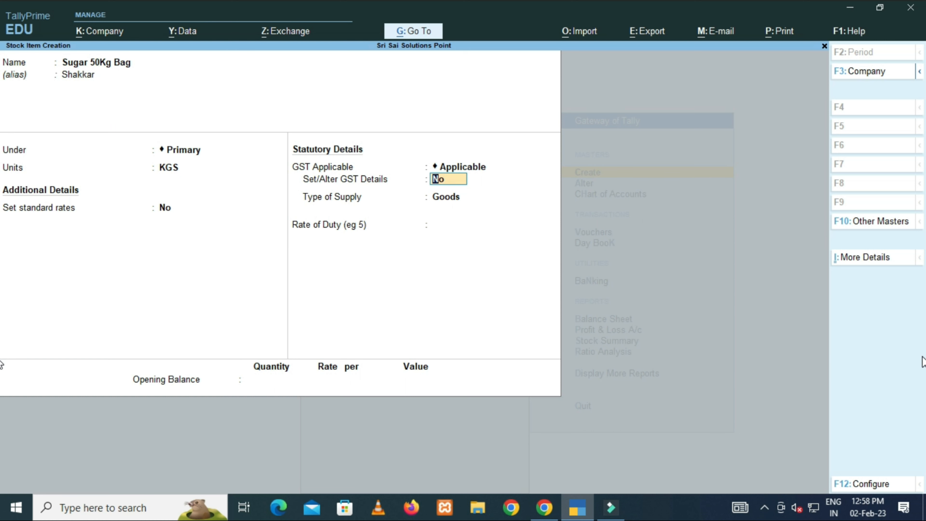
Enable Set/Alter GST Details for the item and enter 1701 as the HSN/SAC code, leaving the description blank.
type("y")
key("Return")
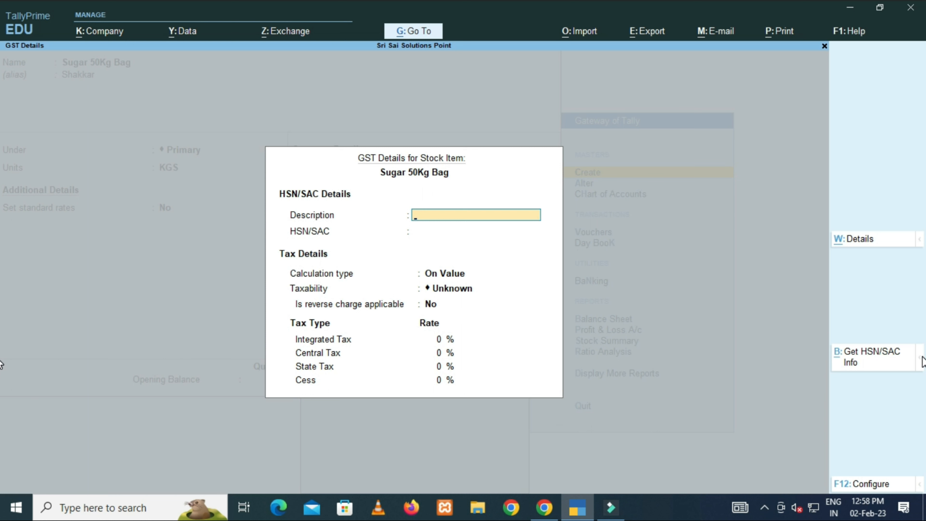
key("Return")
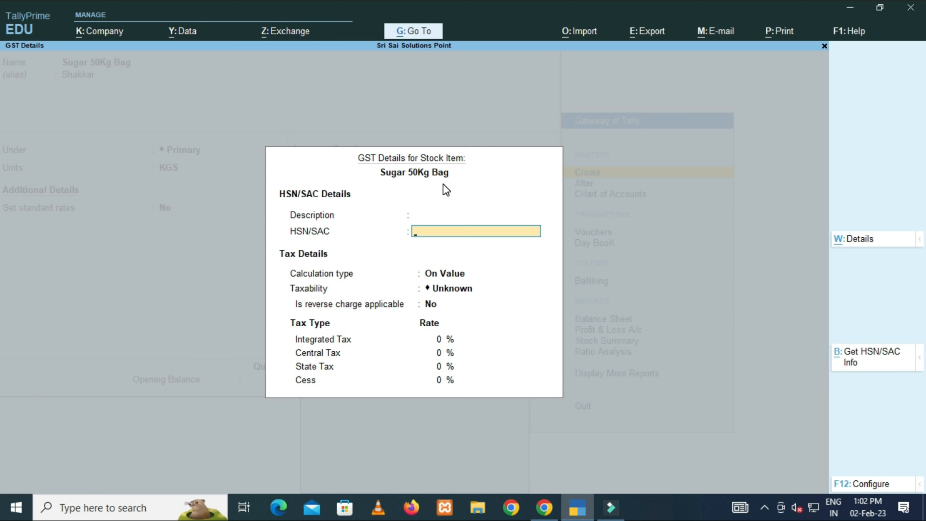
type("1701")
key("Return")
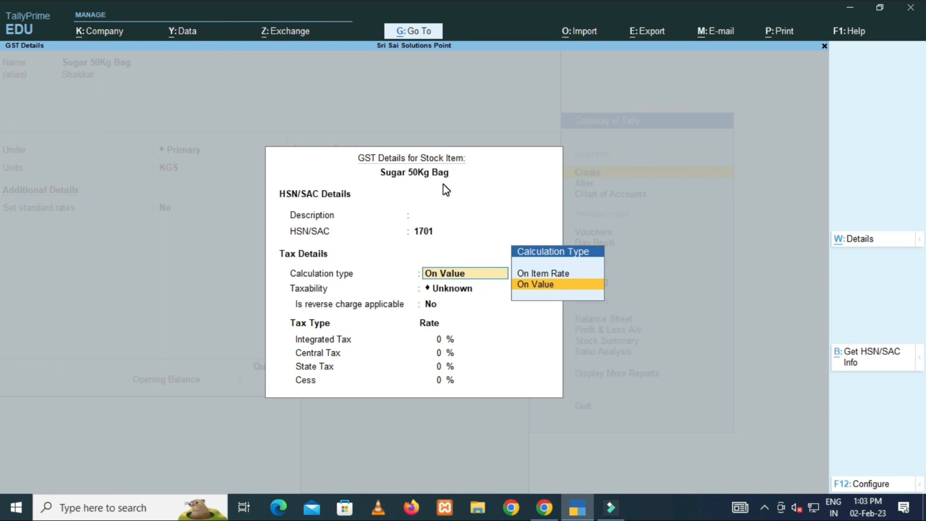
Set the item's tax calculation type to On Value, taxability to Taxable and reverse charge to No.
key("Return")
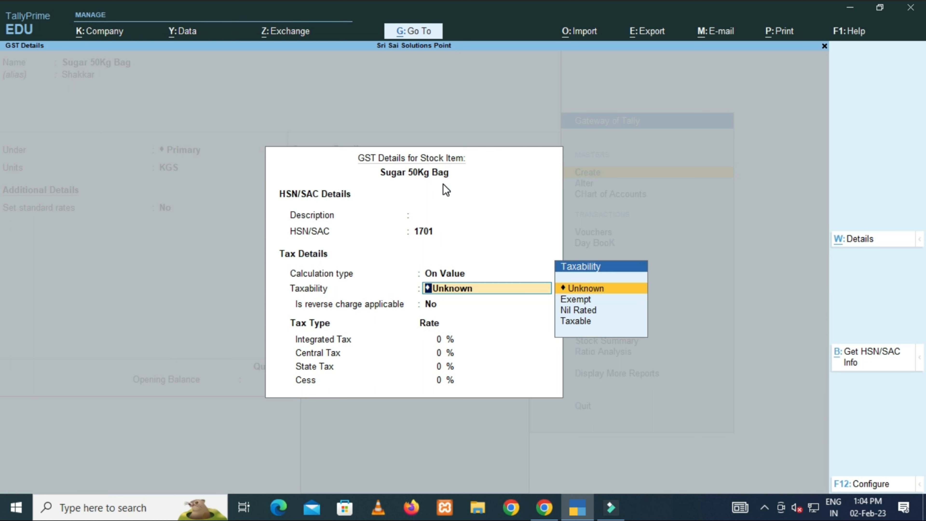
key("Down")
key("Down")
key("Down")
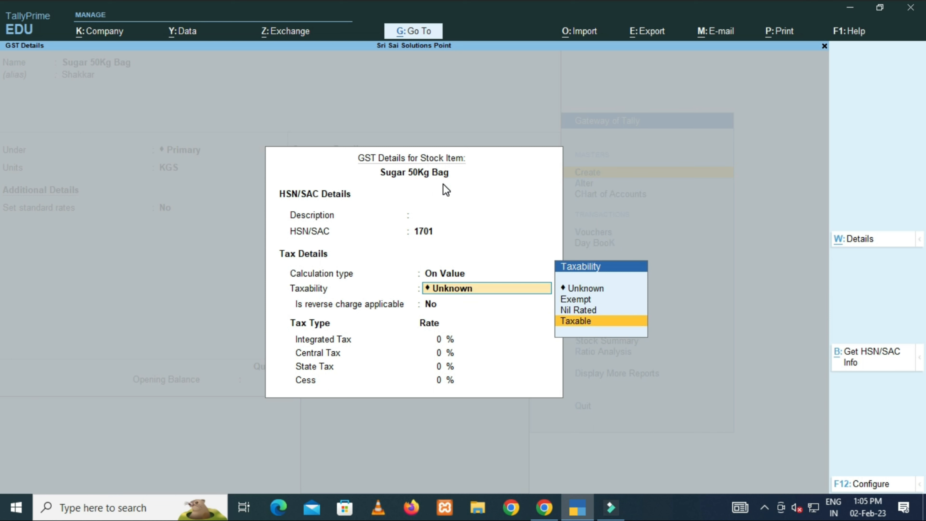
key("Return")
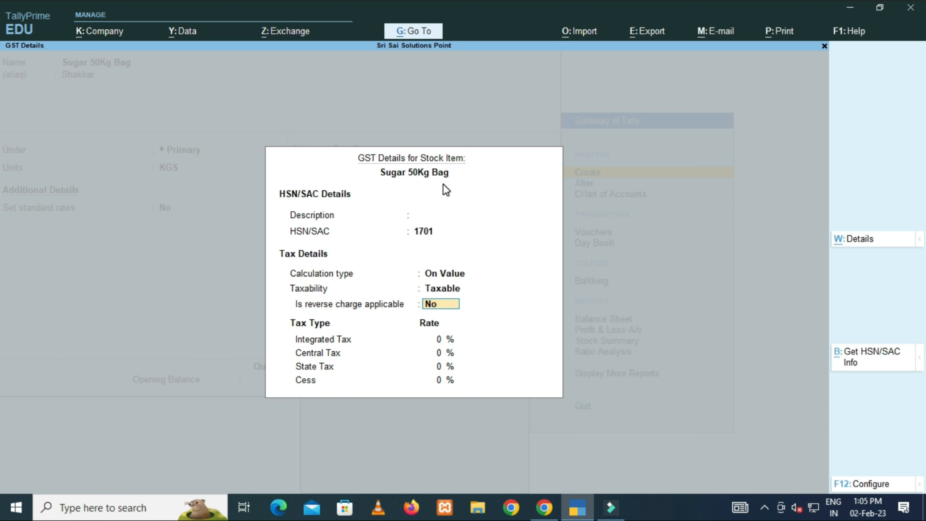
key("Return")
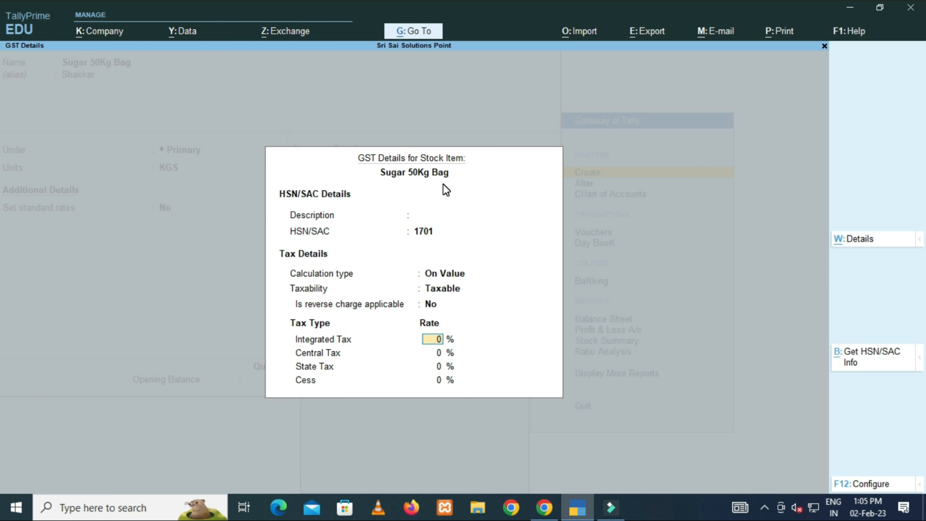
Set Show all GST Tax Types to No in the GST details configuration.
key("F12")
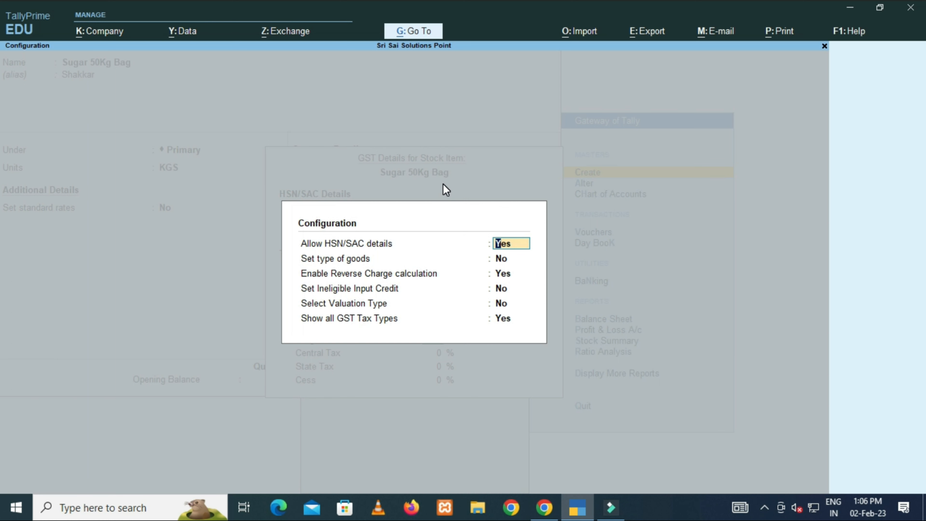
key("Down")
key("Down")
key("Down")
key("Down")
key("Down")
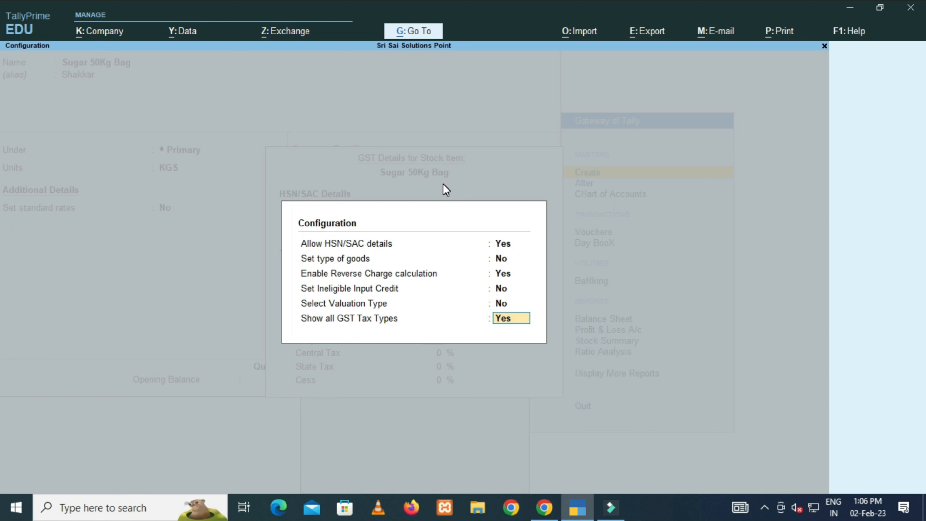
type("n")
key("Return")
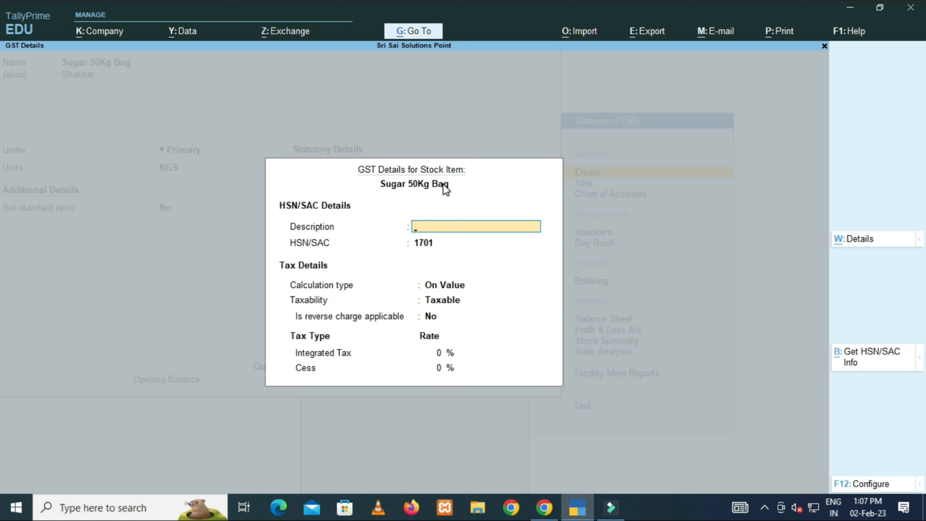
Set Show all GST Tax Types to Yes in the GST details configuration.
key("F12")
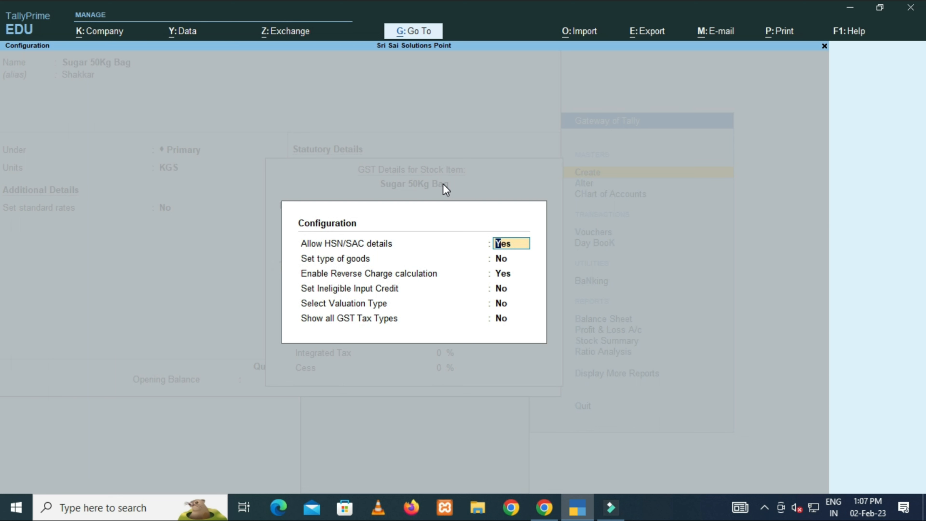
key("Return")
key("Return")
key("Return")
key("Return")
key("Return")
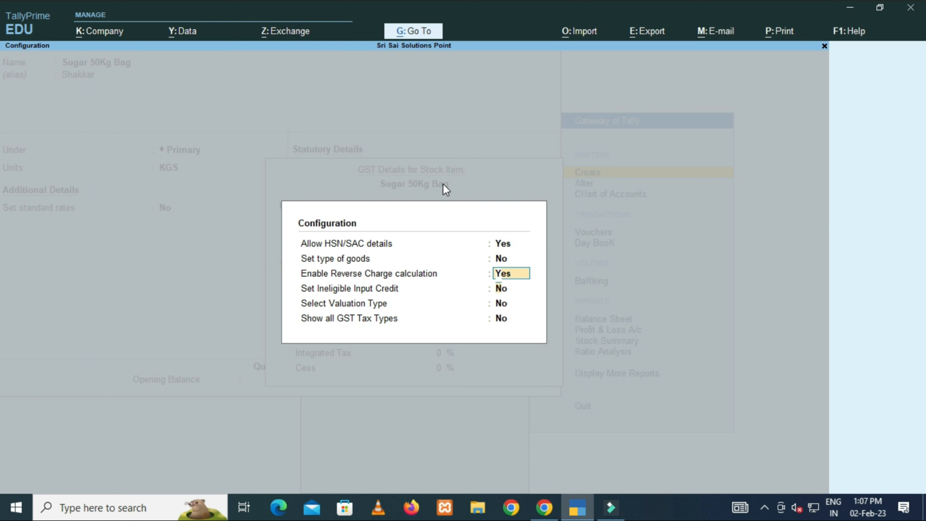
type("y")
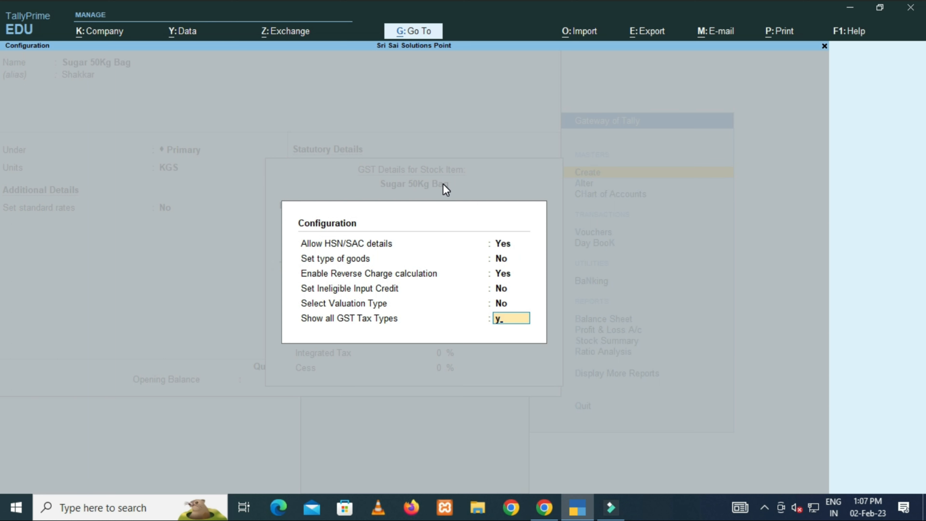
key("Return")
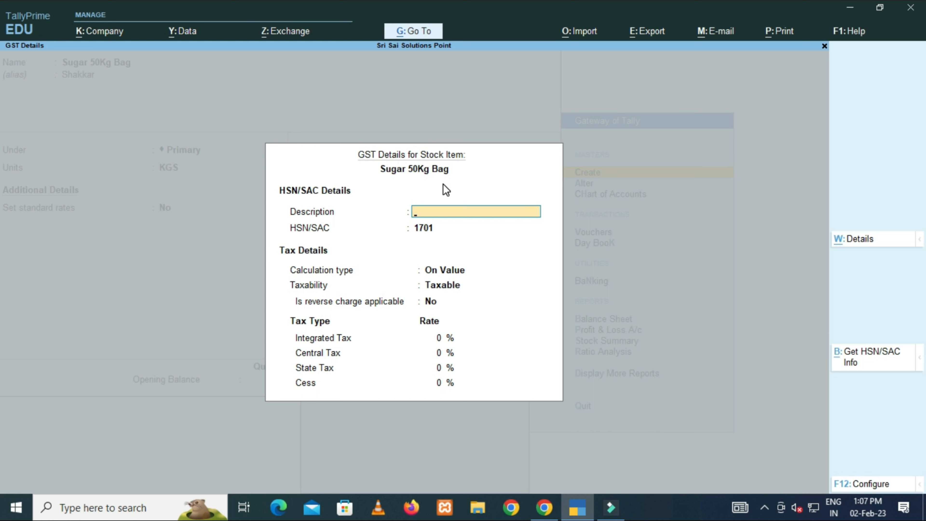
Keep the HSN code, On Value calculation, Taxable status and reverse charge No, and set the Integrated Tax rate to 5%.
key("Return")
key("Return")
key("Return")
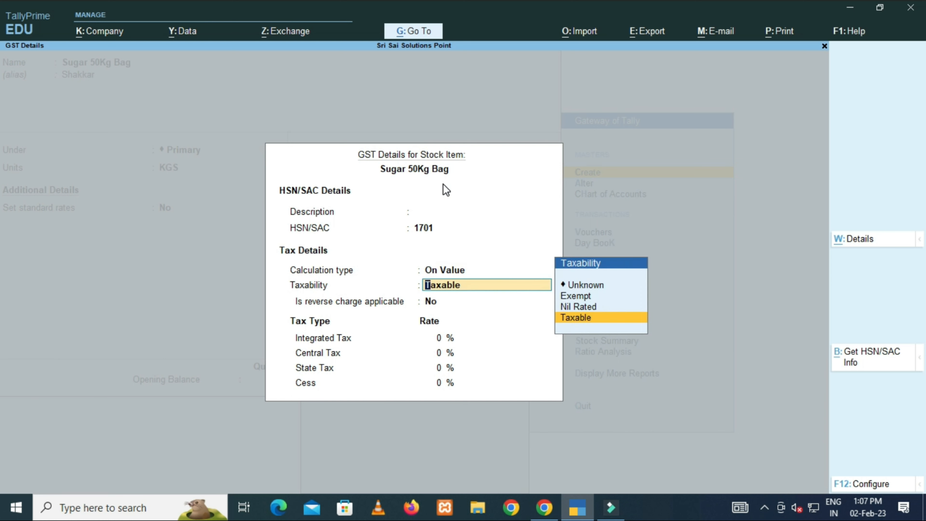
key("Return")
key("Return")
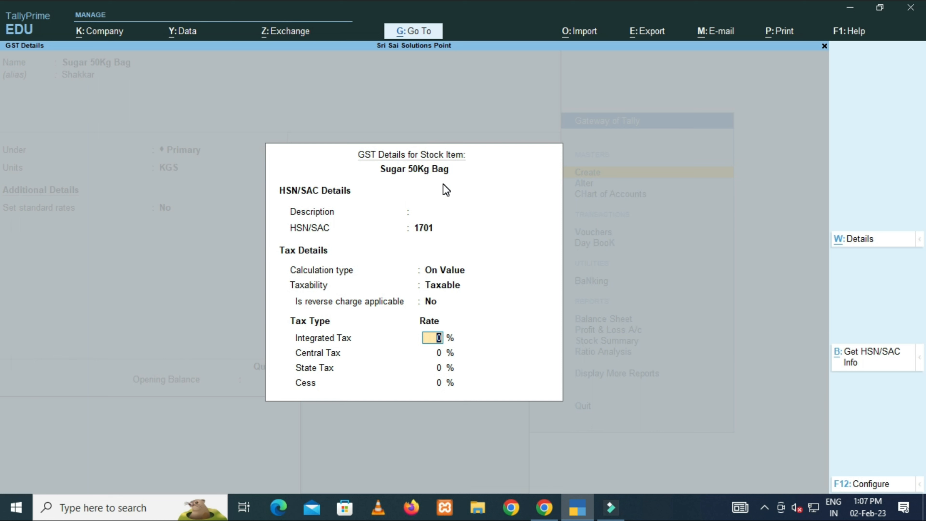
type("5")
key("Return")
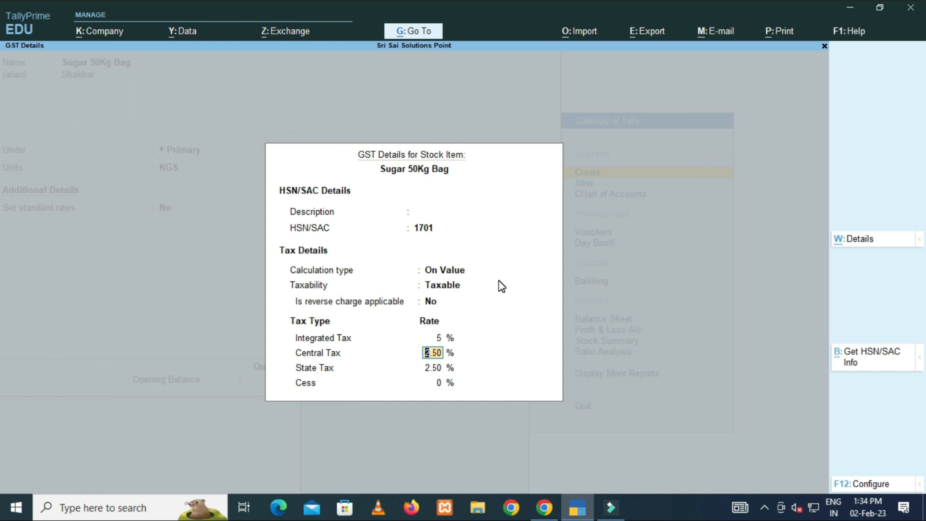
Accept the GST details of Sugar 50Kg Bag, keeping Goods as the type of supply and 0 as the rate of duty.
key("Up")
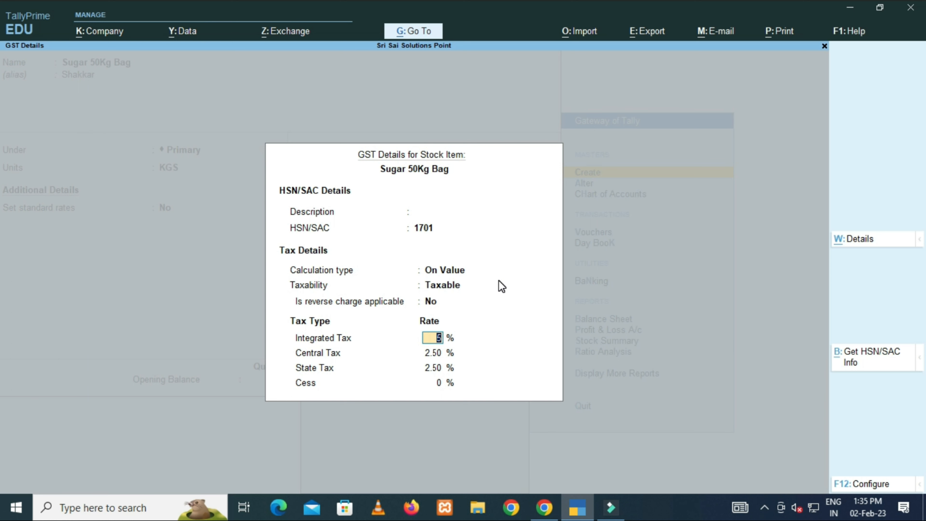
key("Return")
key("Return")
key("Return")
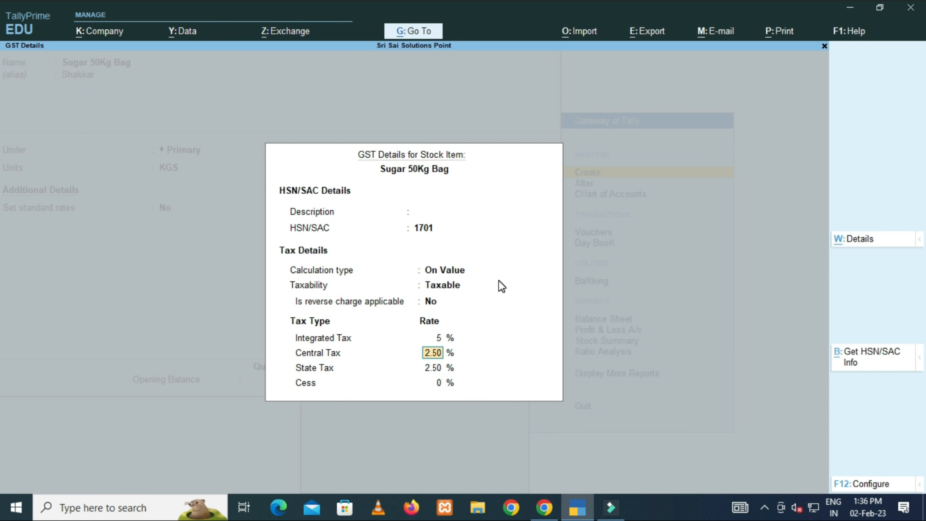
key("Return")
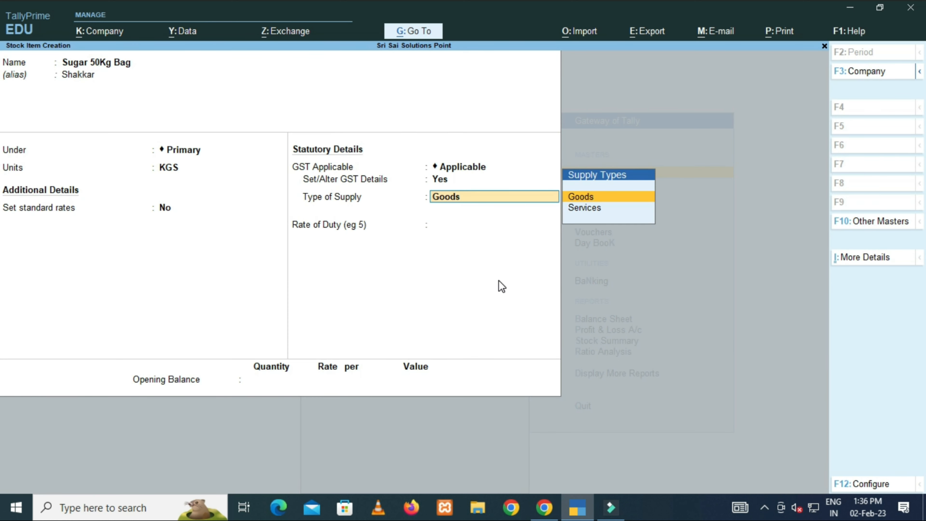
key("Return")
key("Return")
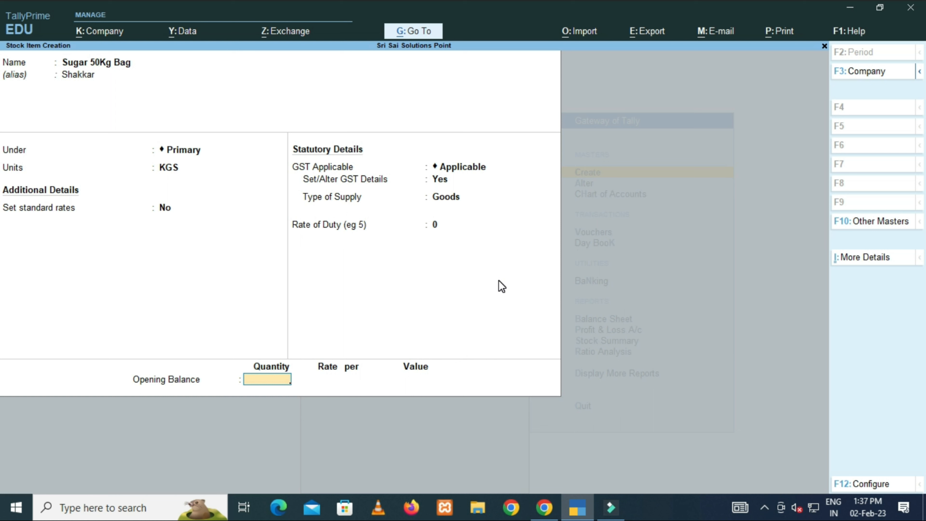
Enter an opening balance of 100 KGS at a rate of 38.00 per KGS, allocated to the Main Location godown.
type("100")
key("Return")
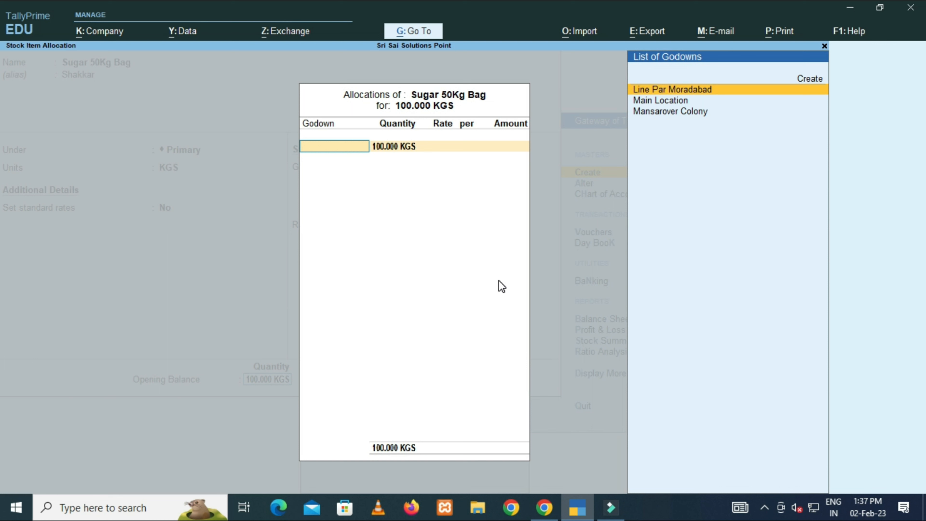
key("Down")
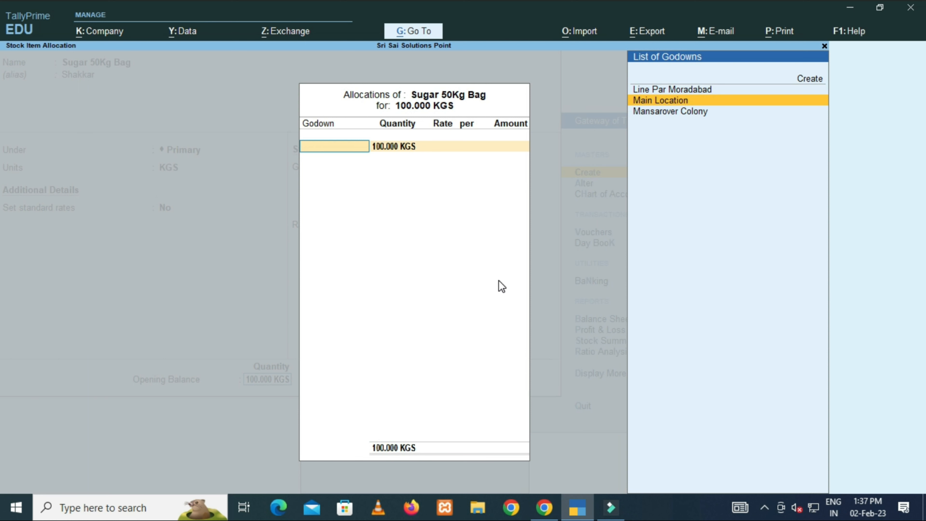
key("Return")
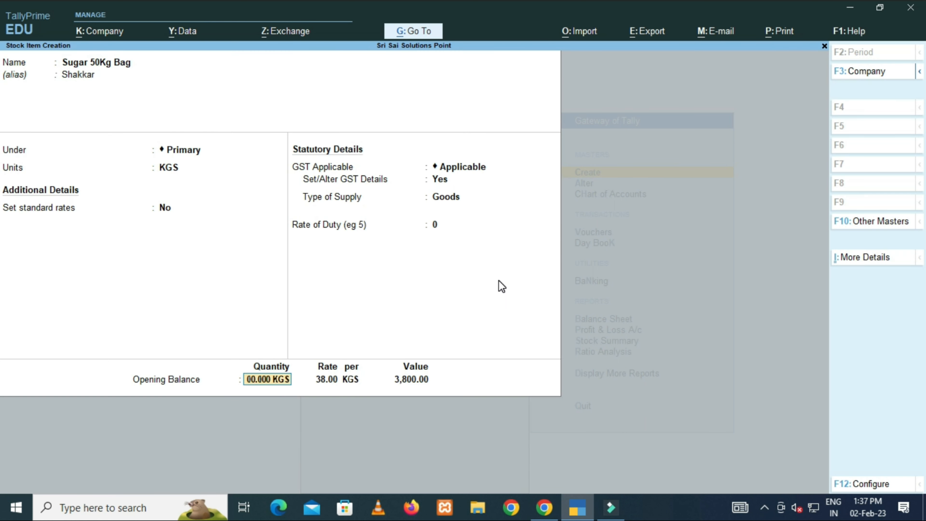
Clear the opening balance quantity of Sugar 50Kg Bag and save the stock item.
key("Delete")
key("Delete")
key("Delete")
key("Delete")
key("Delete")
key("Delete")
key("Delete")
key("Delete")
key("Delete")
key("Delete")
key("Return")
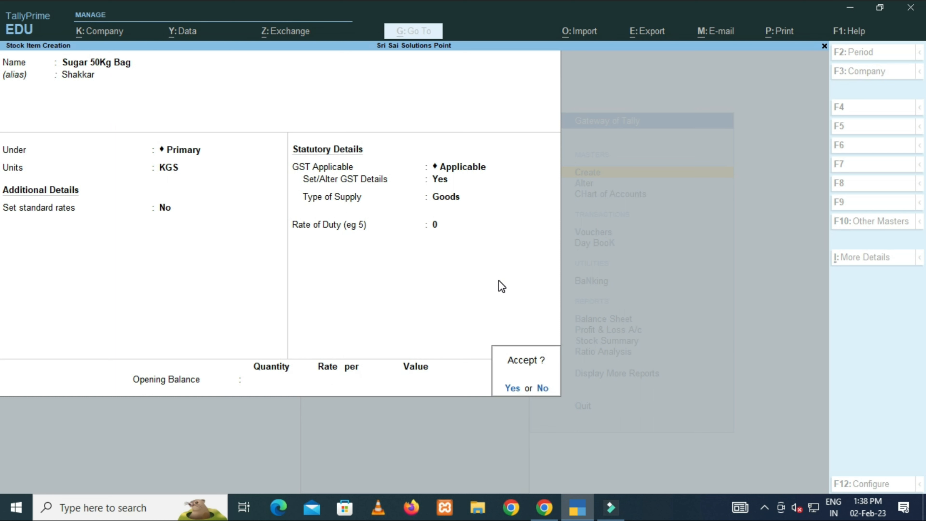
key("y")
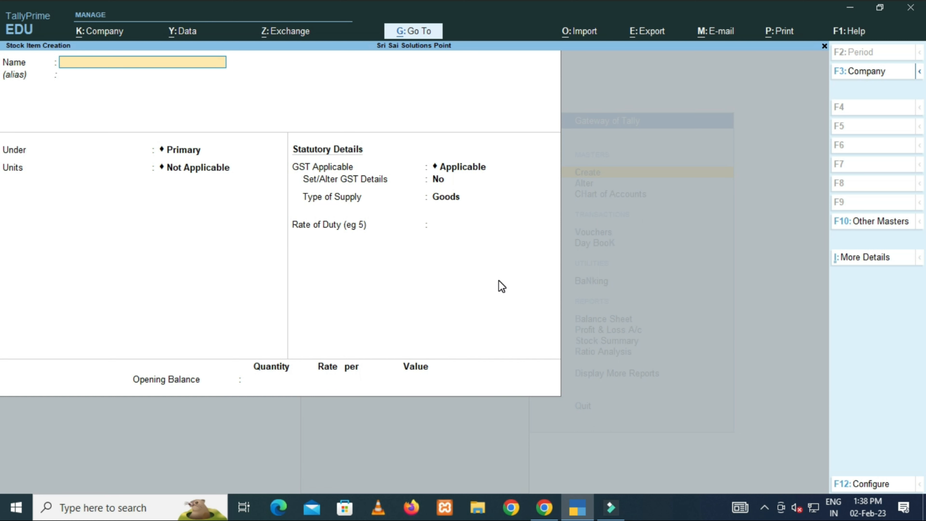
Name the new stock item Almonds without an alias, under Primary, with KGS as its unit.
type("Almonds")
key("Return")
key("Return")
key("Return")
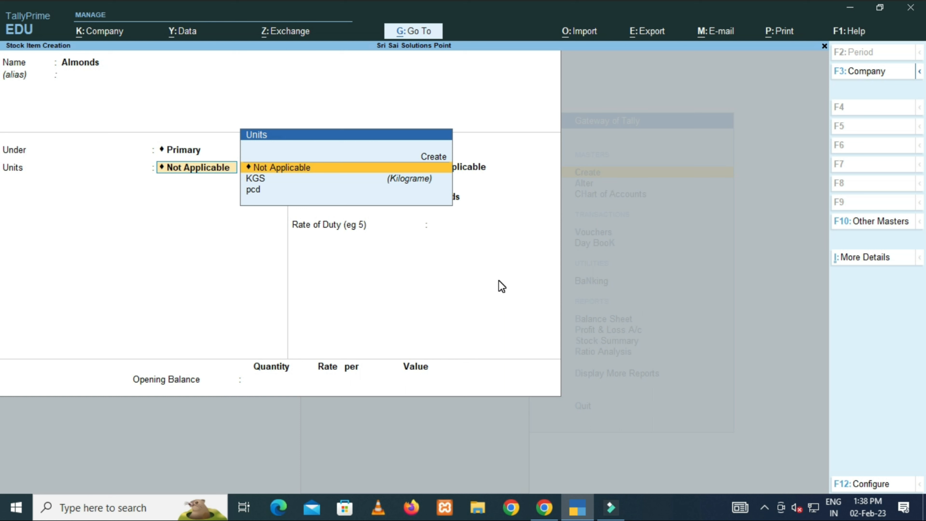
key("Down")
key("Return")
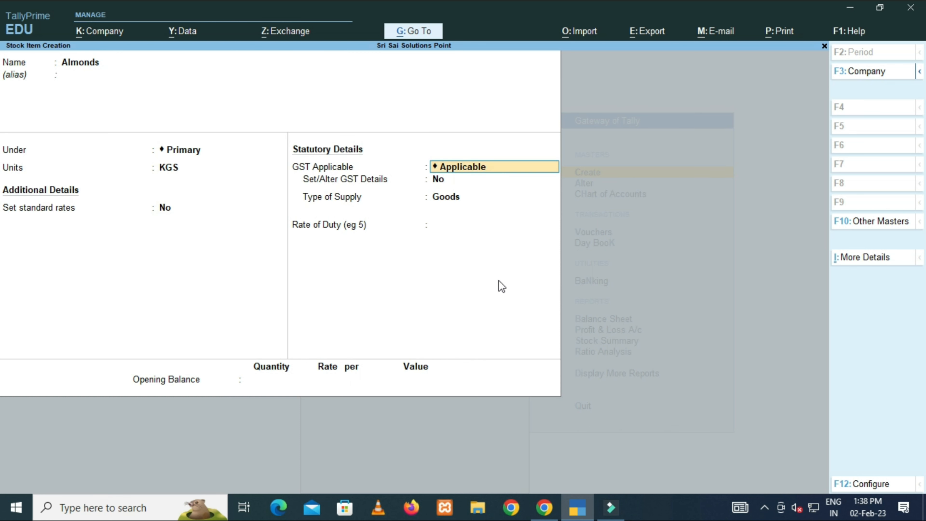
Enable Set/Alter GST Details for Almonds and enter 0802 as the HSN/SAC code, leaving the description blank.
key("Return")
type("y")
key("Return")
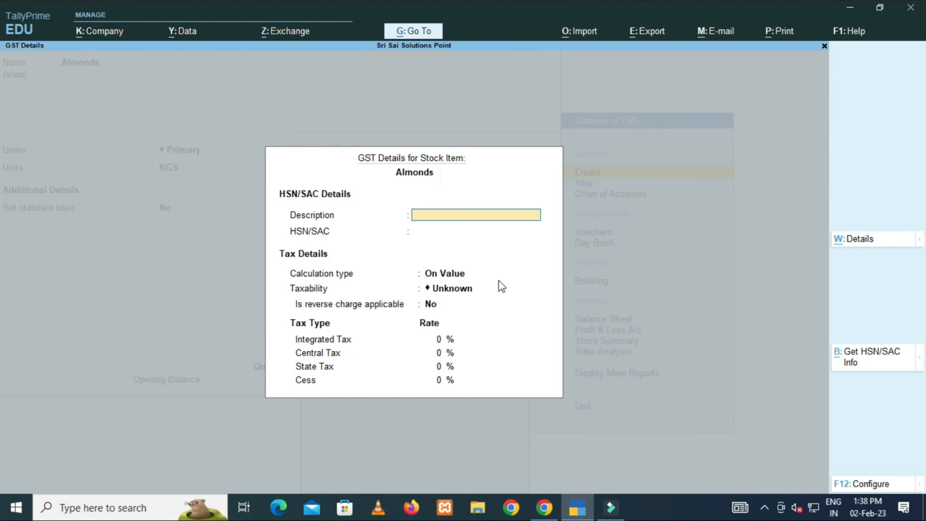
key("Return")
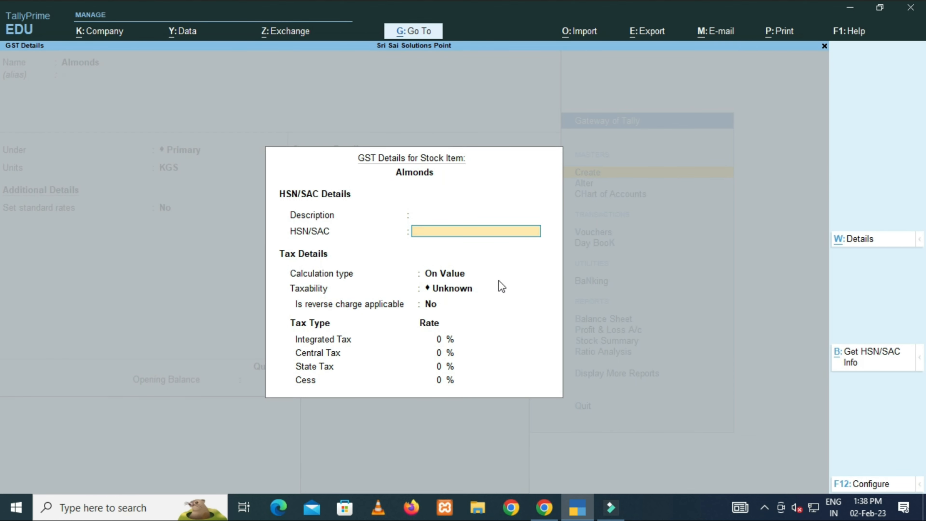
type("0802")
key("Return")
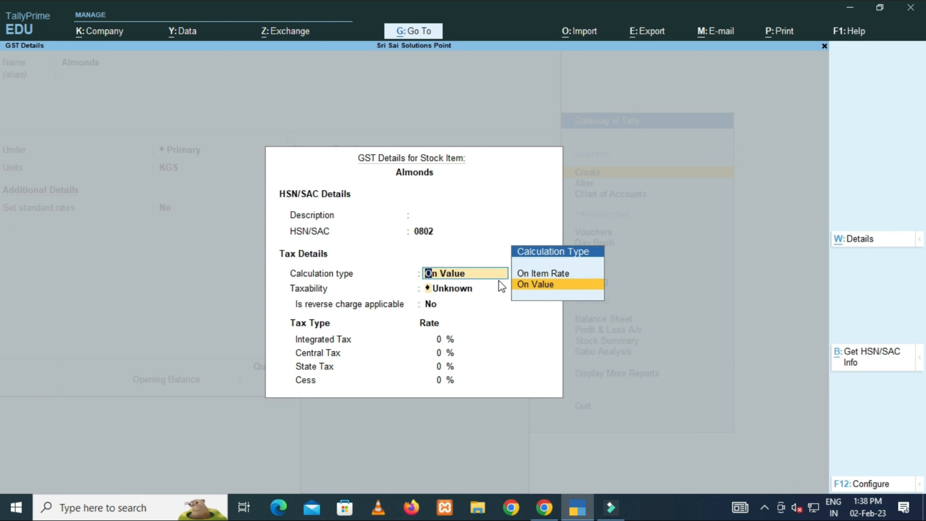
Set the tax calculation of Almonds to On Value, taxability to Taxable and reverse charge to No.
key("Return")
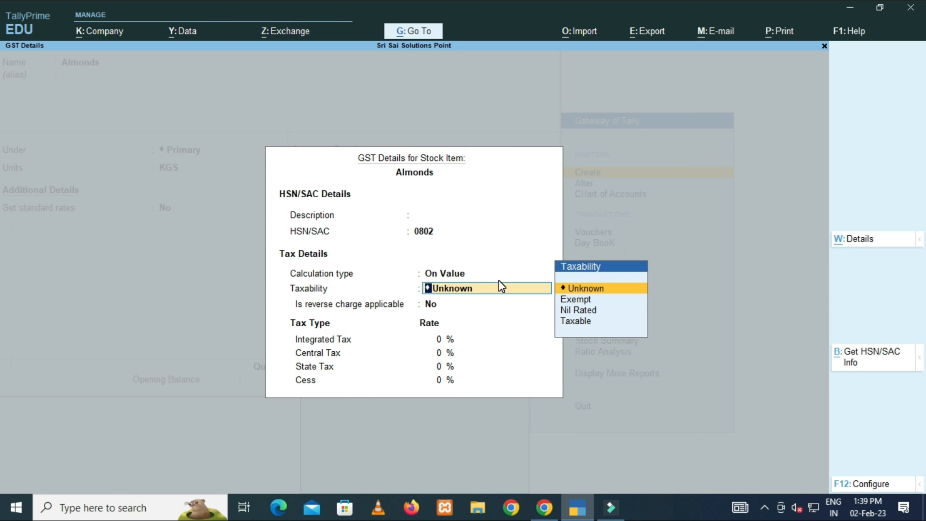
key("Down")
key("Down")
key("Down")
key("Return")
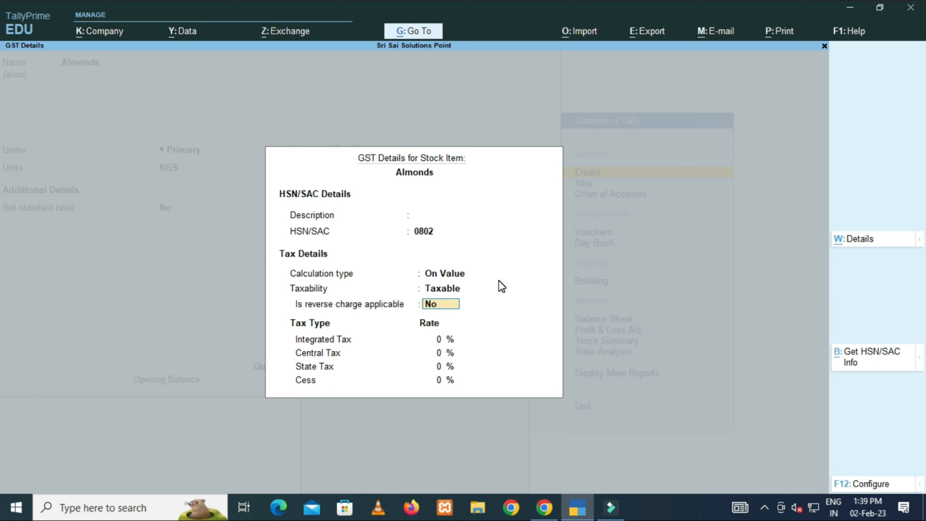
key("Return")
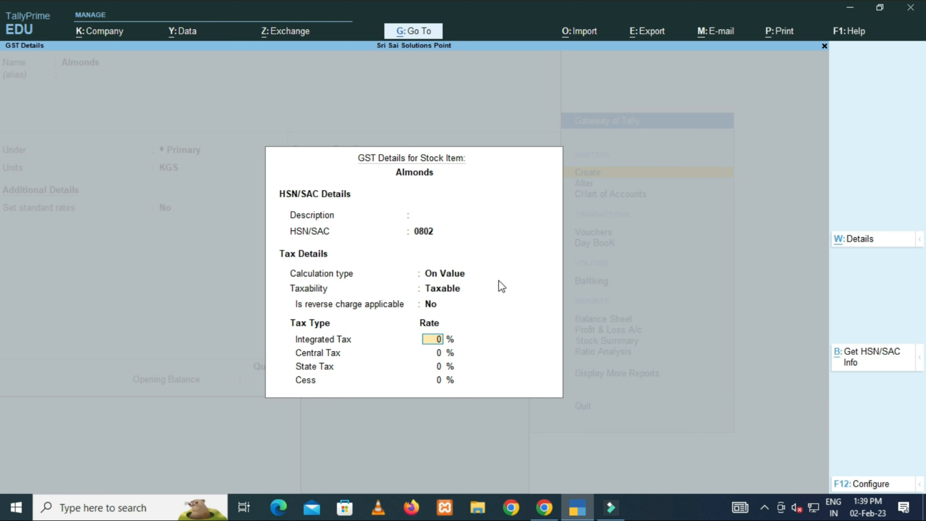
Set the Integrated Tax rate of Almonds to 12% and save the stock item.
type("12")
key("Return")
key("ctrl+a")
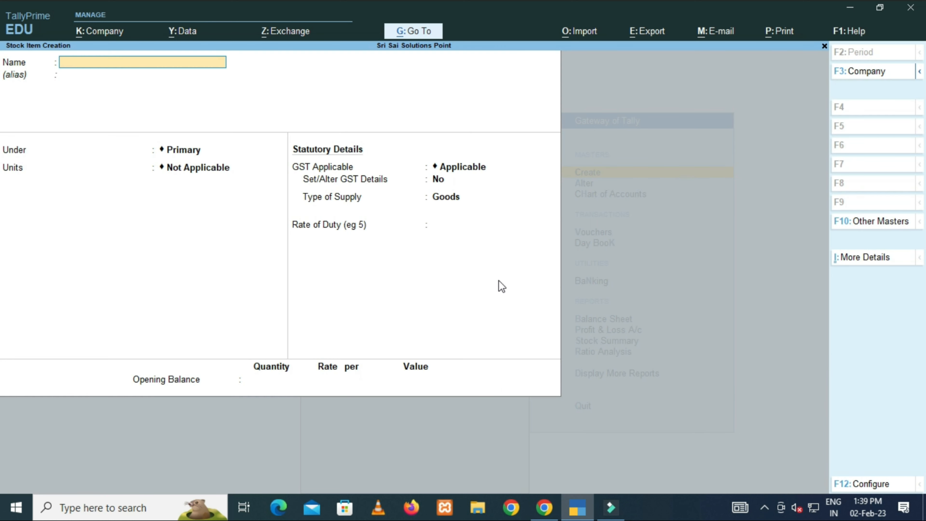
Name the next stock item Supari without an alias, under Primary, with KGS as its unit.
type("Supari")
key("Return")
key("Return")
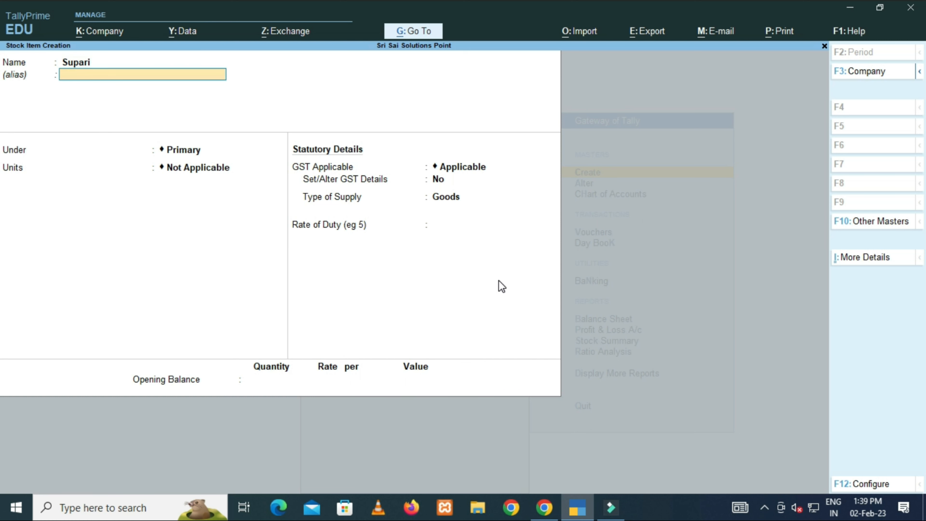
key("Return")
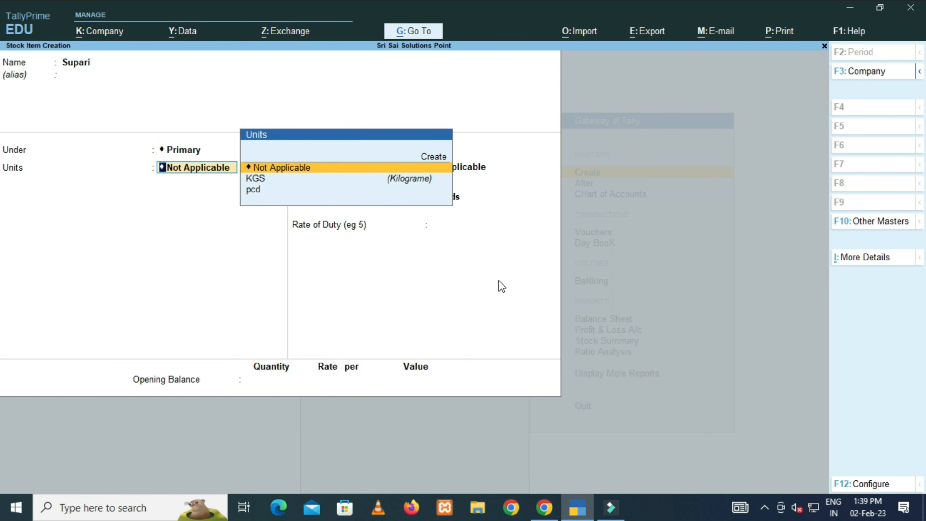
key("Down")
key("Return")
Enable GST details for Supari and enter 0802 as the HSN/SAC code, leaving the description blank.
key("Return")
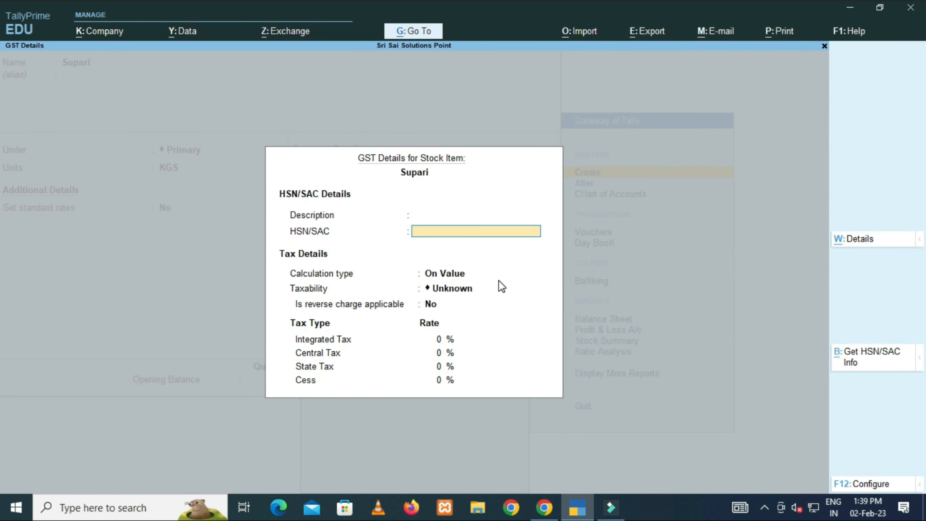
type("0802")
key("Return")
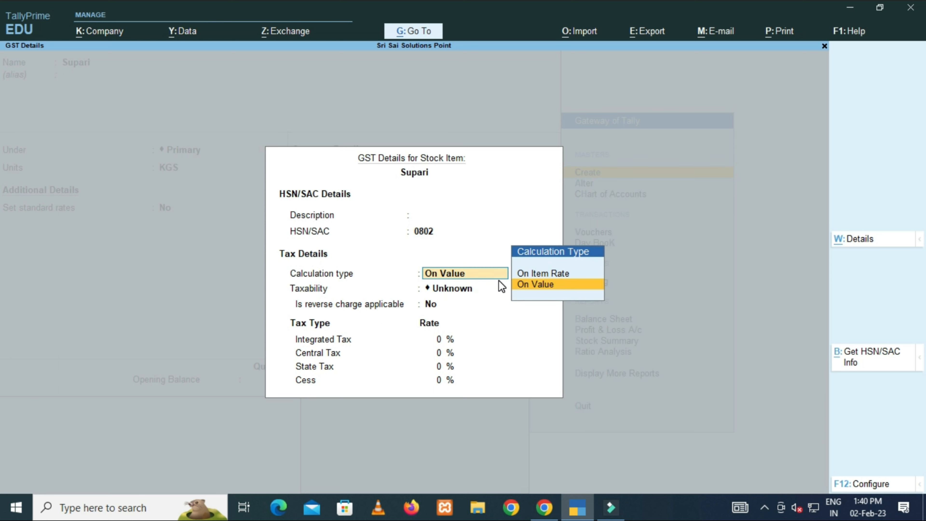
Set the tax calculation of Supari to On Value, taxability to Taxable and reverse charge to No.
key("Return")
key("Down")
key("Down")
key("Down")
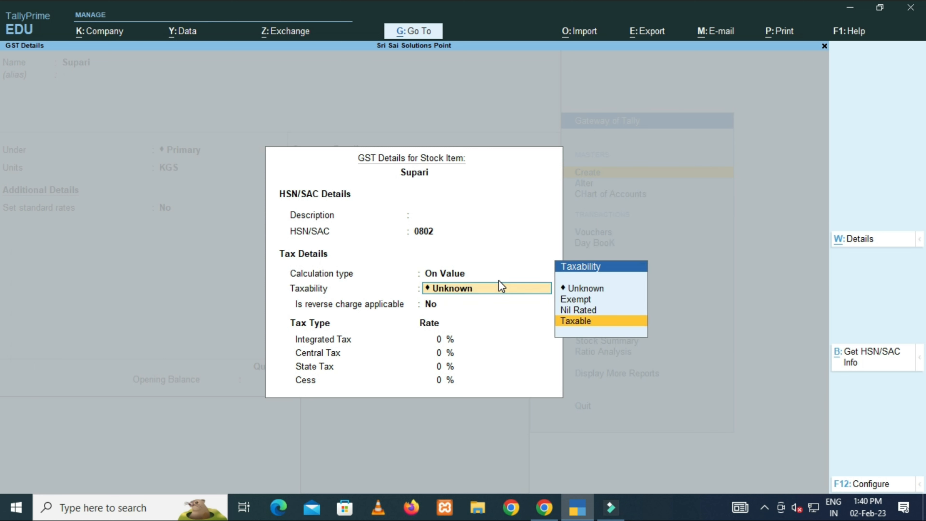
key("Return")
key("Return")
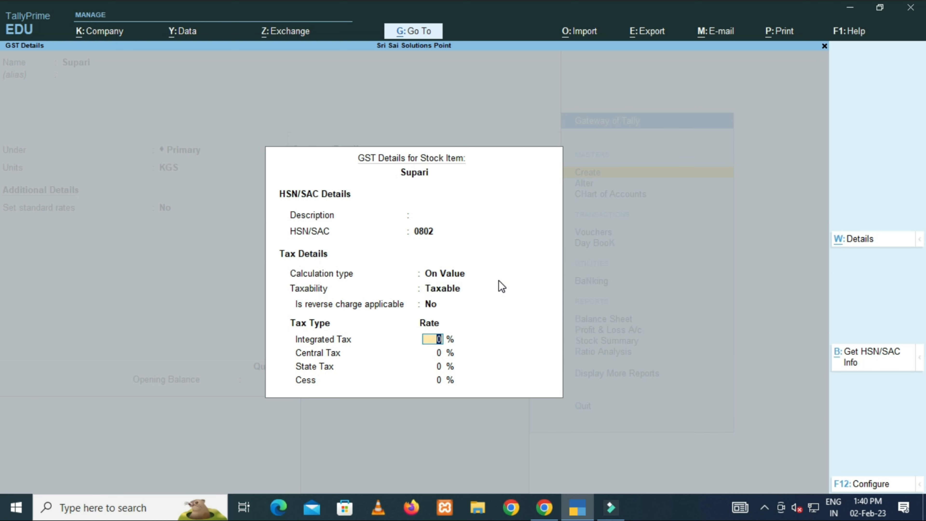
Set the Integrated Tax rate of Supari to 18% and save the stock item.
type("18")
key("Return")
key("Return")
key("Return")
key("Return")
key("Return")
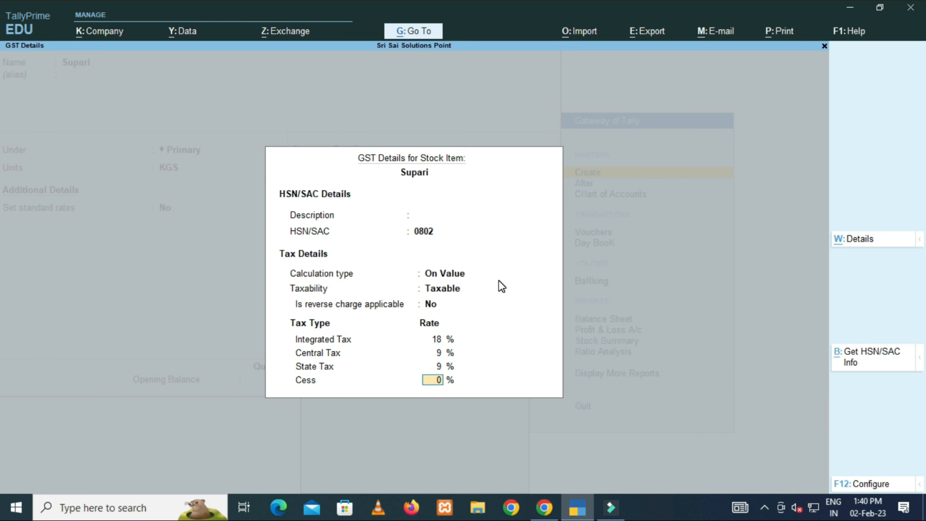
key("ctrl+a")
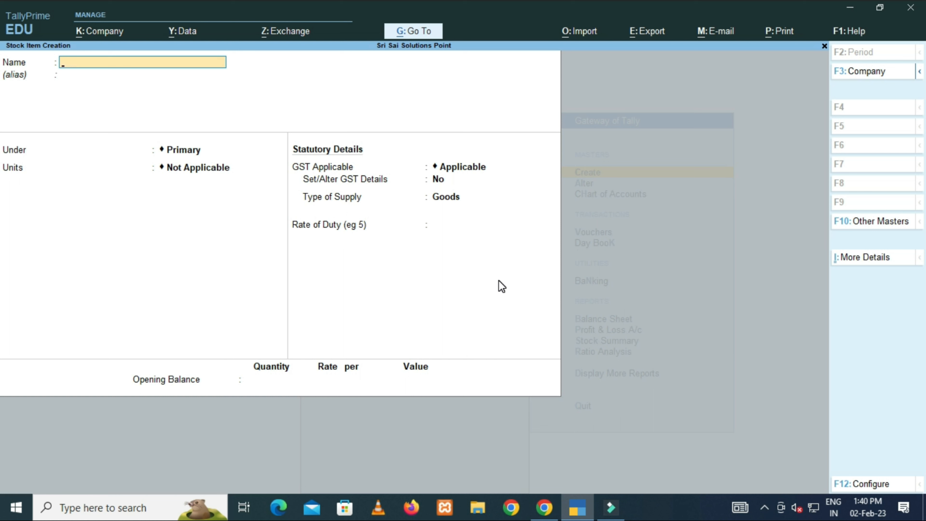
Name the next stock item Salt 5 Kg Bag without an alias and place it under Primary.
type("Salt 5 Kg Bag")
key("Return")
key("Return")
key("Return")
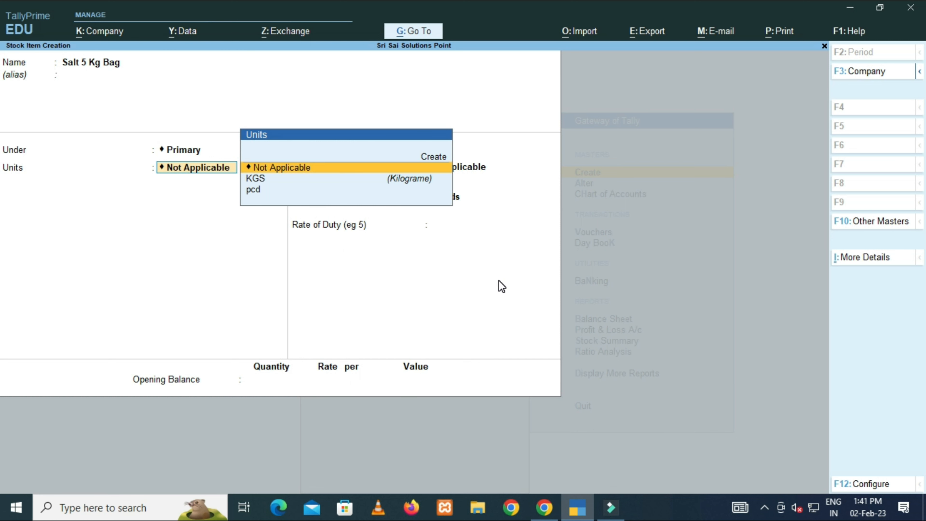
Create a simple unit Pkt for the item with formal name Packs, UQC PAC-PACKS and 0 decimal places.
key("alt")
key("alt+c")
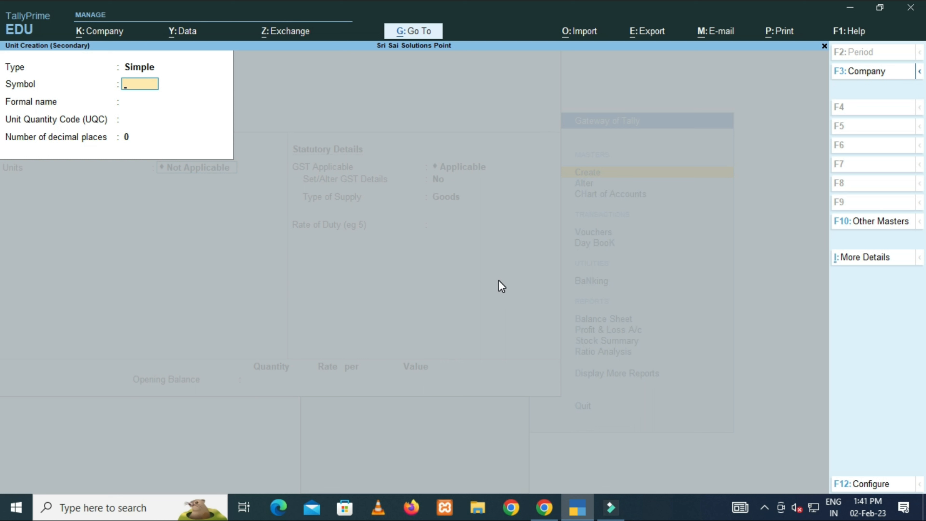
type("Pkt")
key("Return")
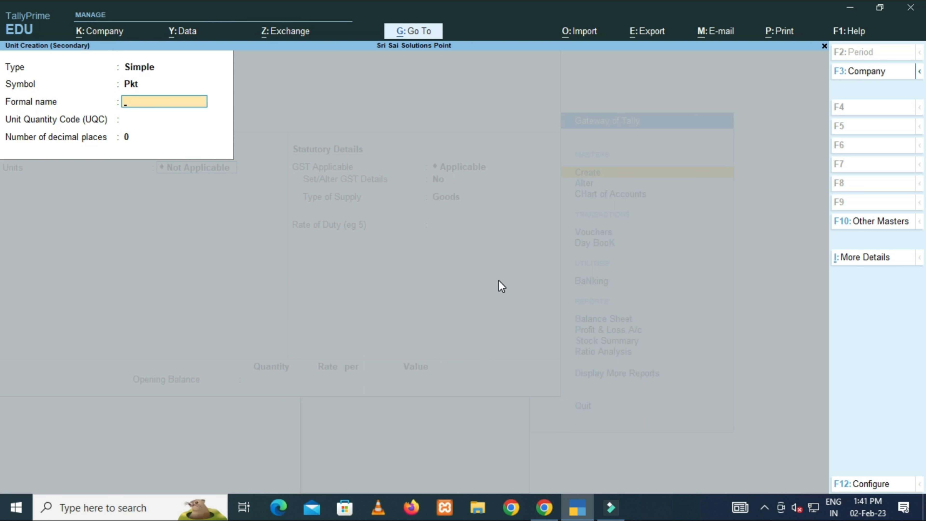
type("Packs")
key("Return")
type("p")
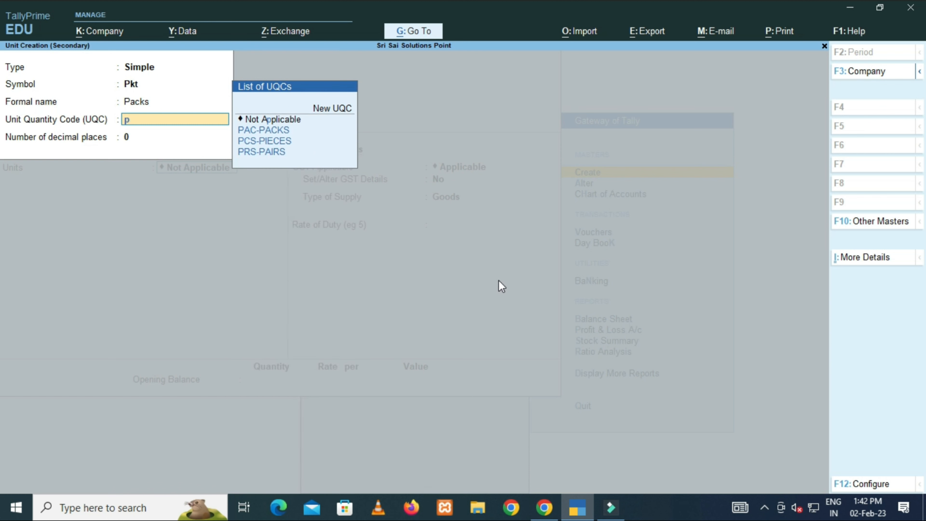
key("Down")
key("Return")
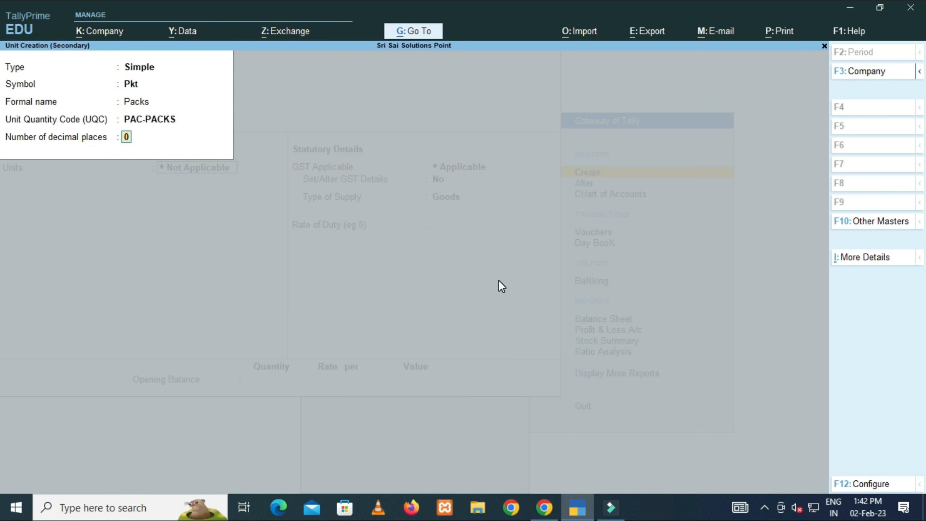
key("Return")
key("Return")
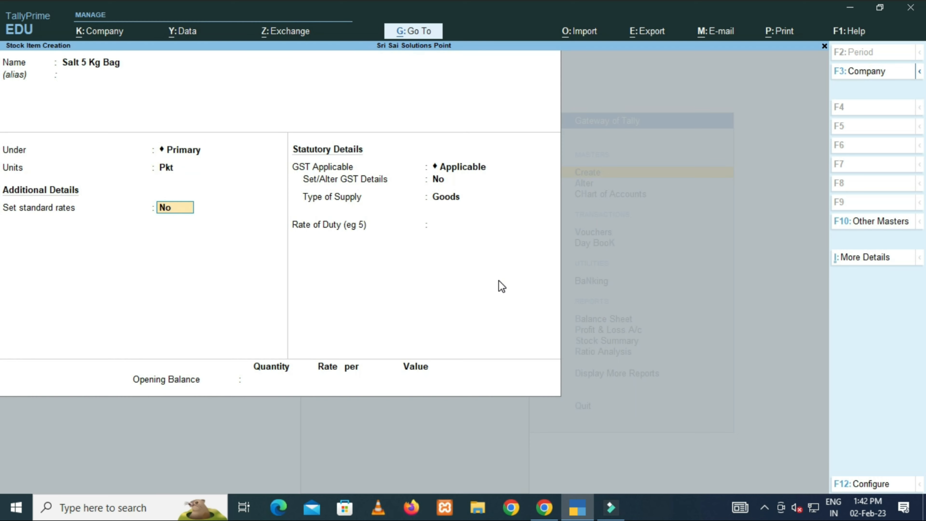
Enable GST details for Salt 5 Kg Bag without standard rates and enter 0255555 as the HSN/SAC code, leaving the description blank.
key("Return")
key("Return")
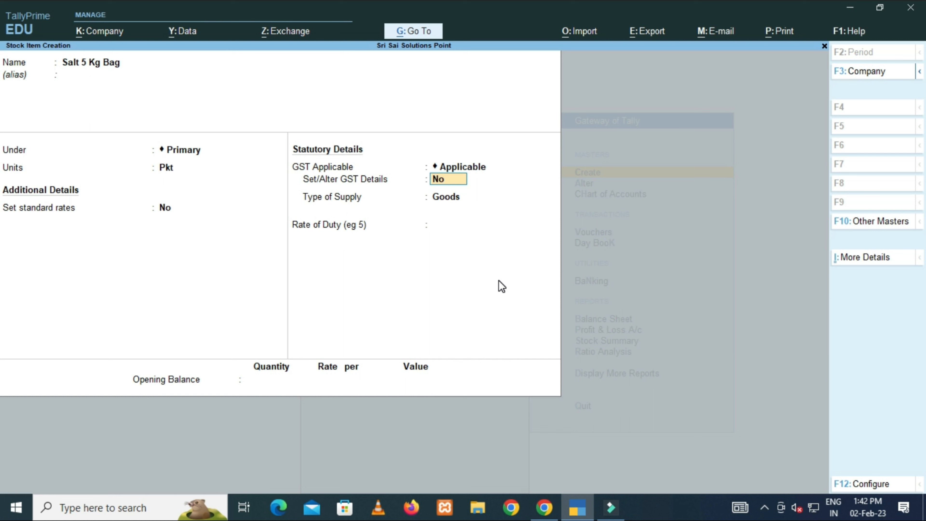
type("y")
key("Return")
key("Return")
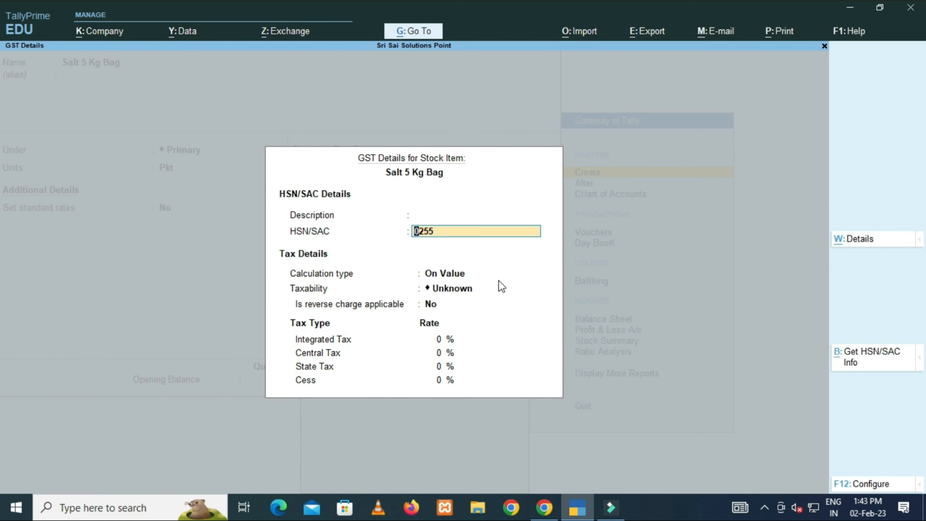
type("0255555")
key("Return")
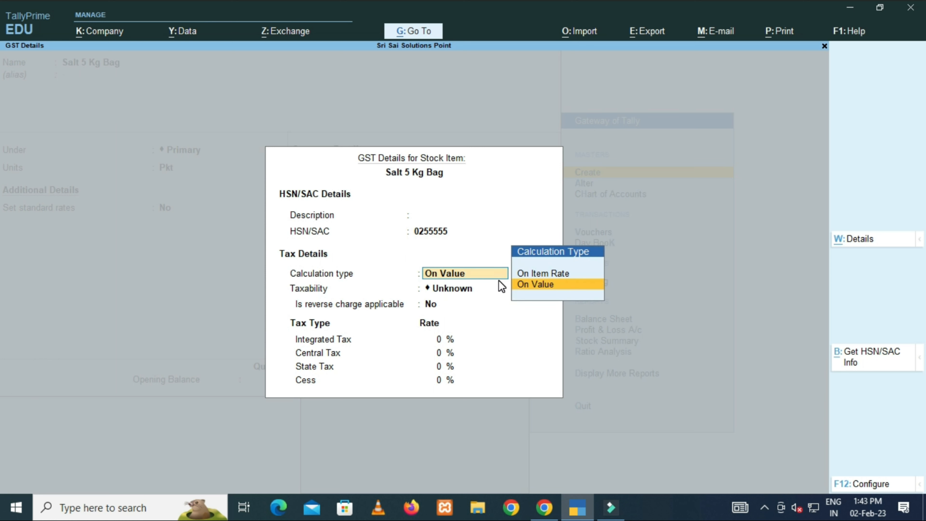
Set the tax calculation of Salt 5 Kg Bag to On Value and taxability to Exempt, and save it as Goods.
key("Return")
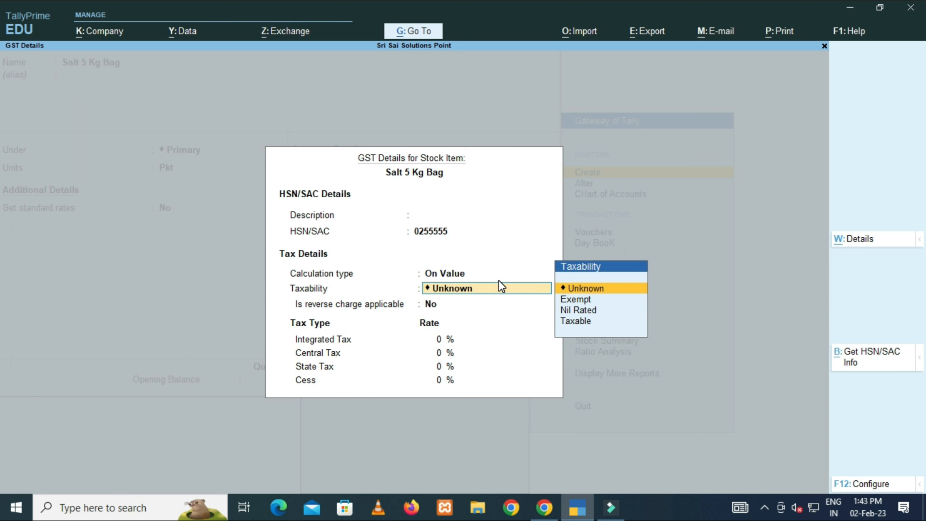
key("Down")
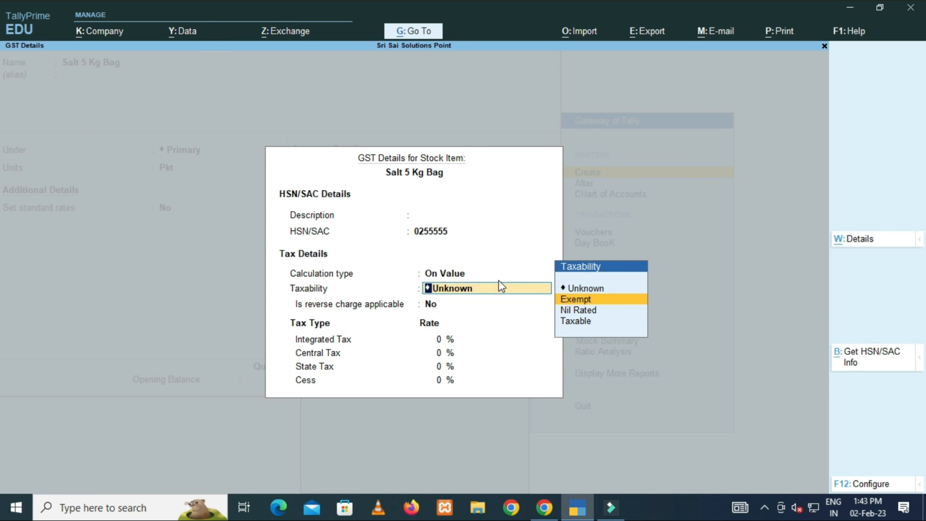
key("Return")
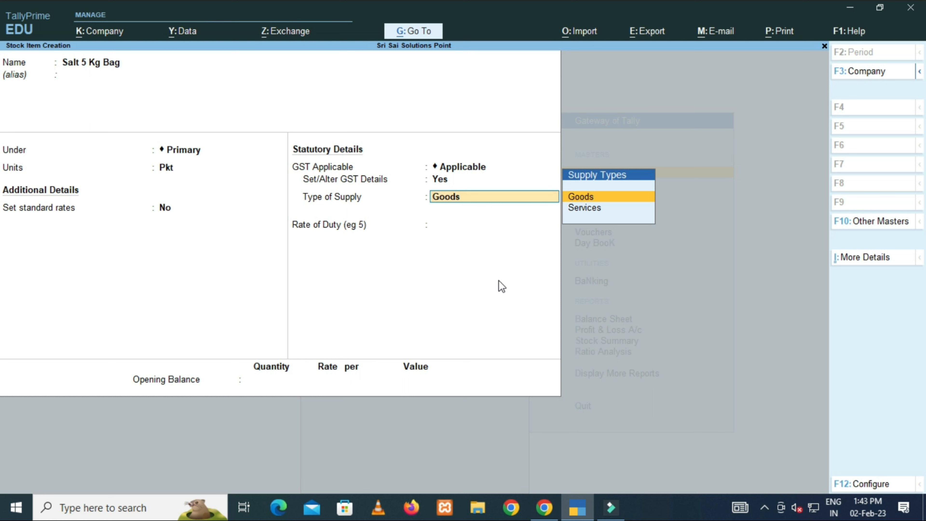
key("Return")
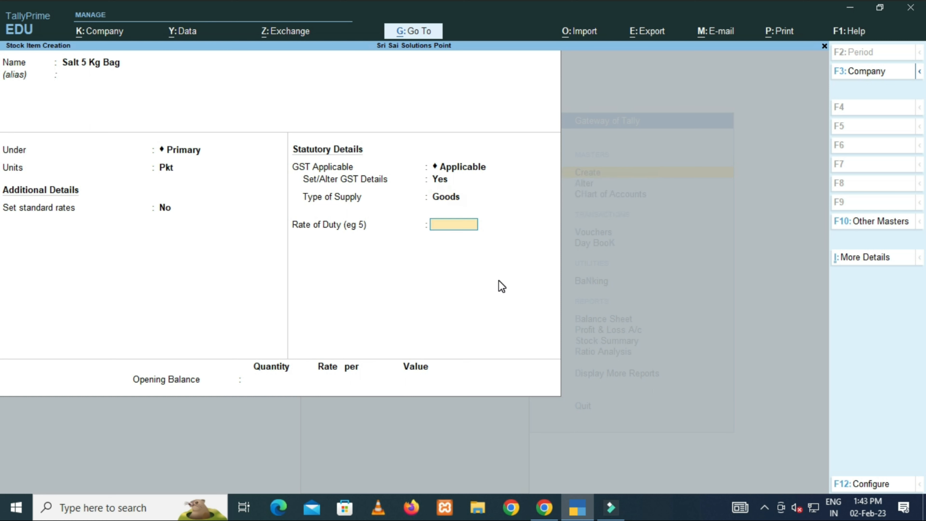
key("Return")
key("Return")
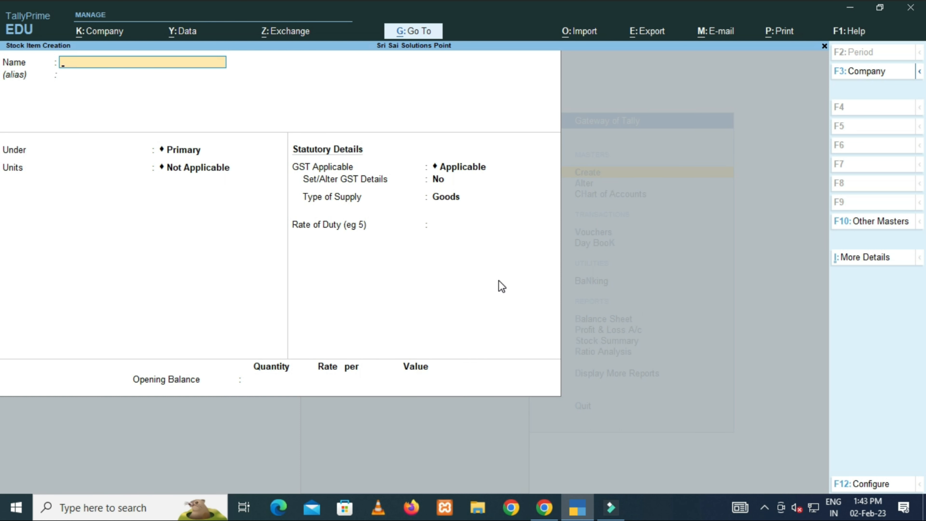
Return to the Gateway of Tally and reopen a blank stock item creation form.
key("Escape")
key("y")
key("Escape")
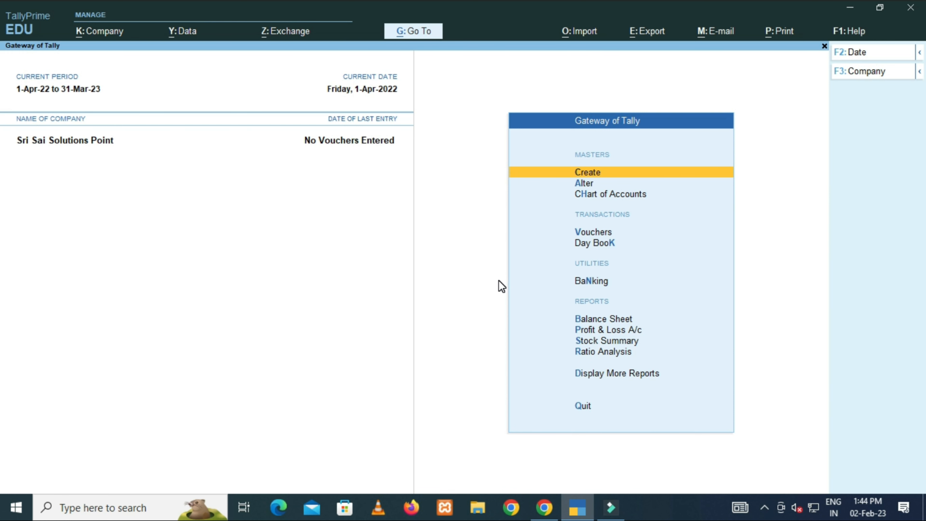
key("Return")
key("Down")
key("Down")
key("Down")
key("Down")
key("Down")
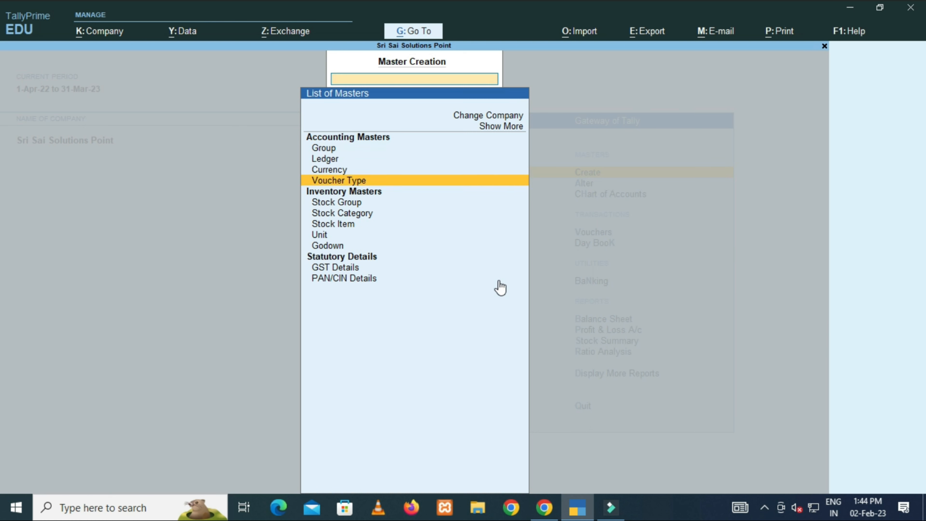
key("Down")
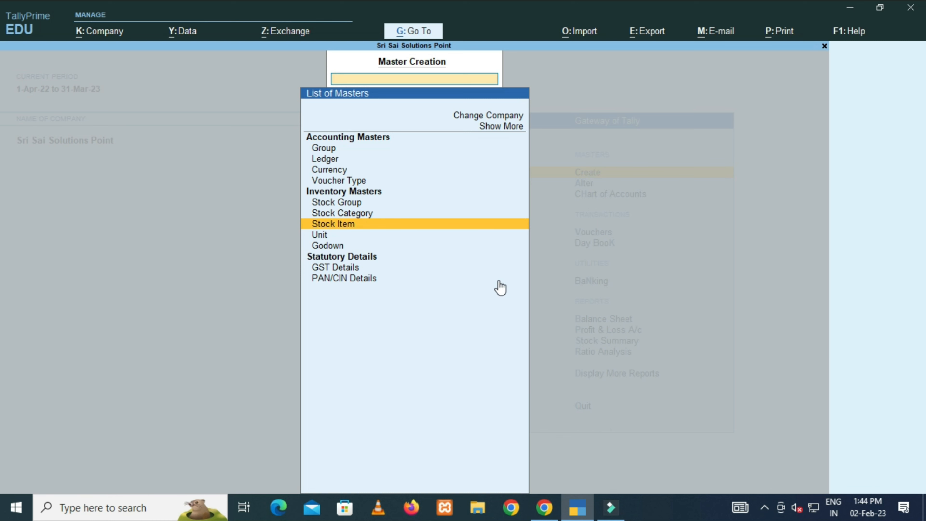
key("Return")
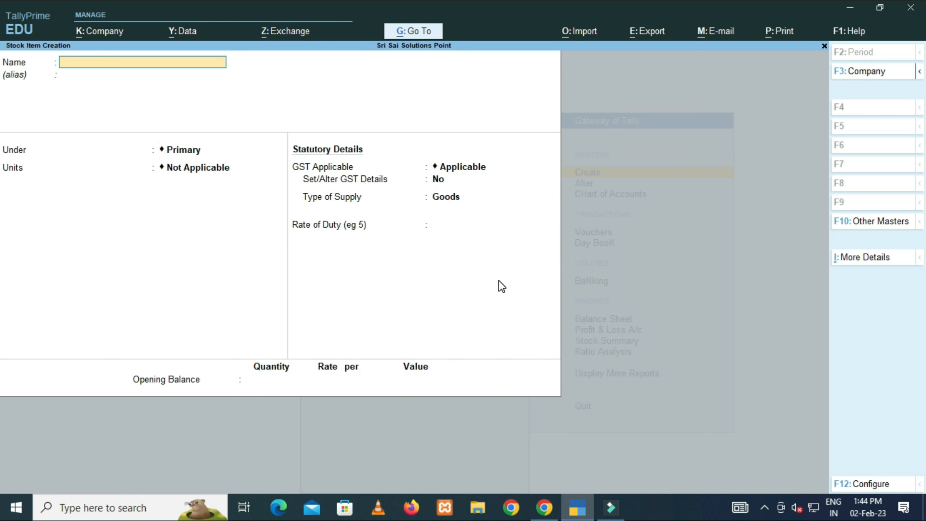
Name the stock item Raj King Paan Masala without an alias, under Primary, with Pkt as its unit and no standard rates.
type("Raj King Paan Masala")
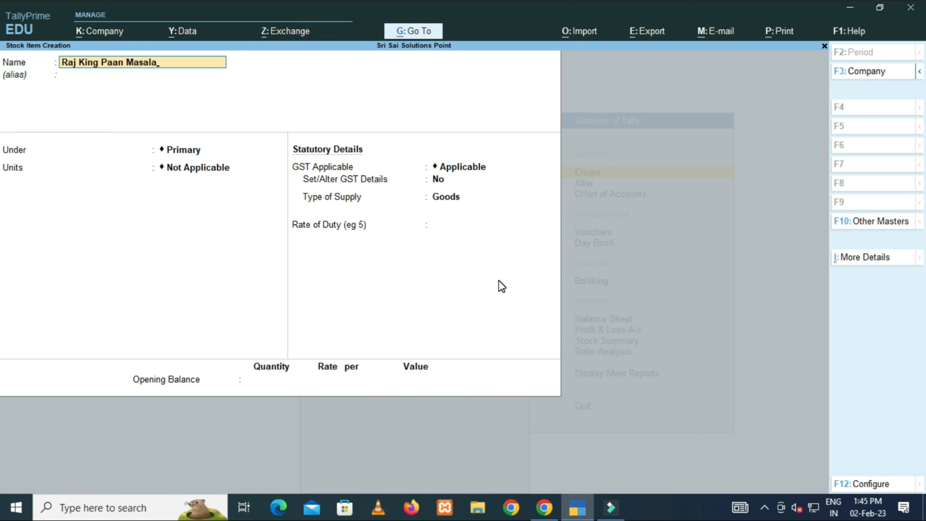
key("Return")
key("Return")
key("Return")
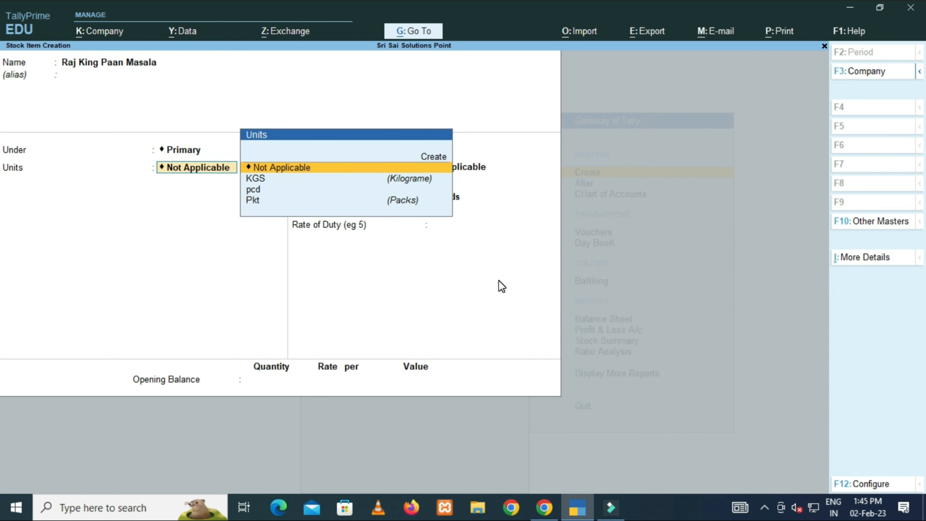
key("Down")
key("Down")
key("Down")
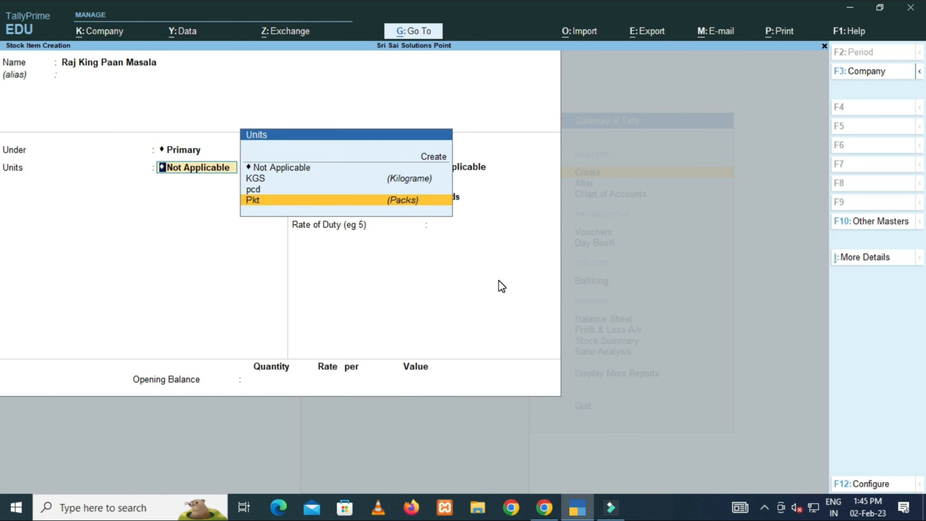
key("Return")
key("Return")
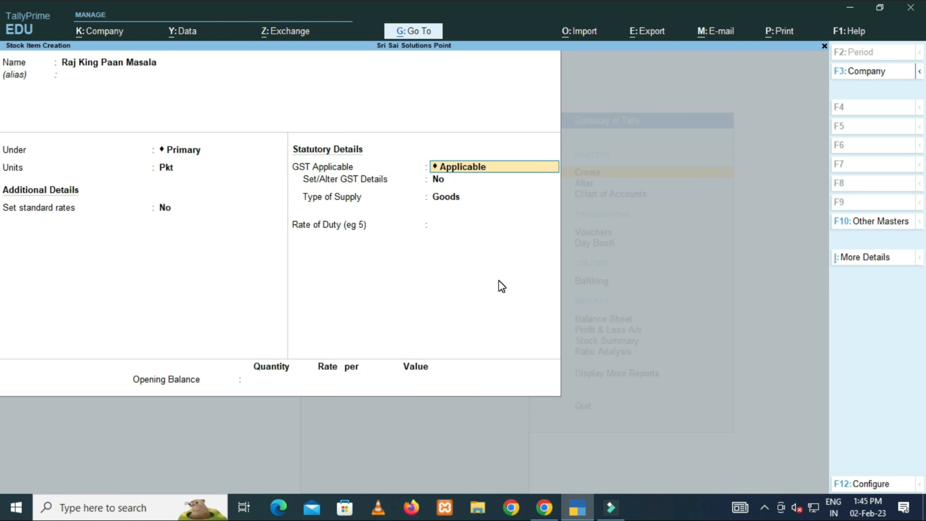
Enable GST details for Raj King Paan Masala and enter 056895625 as the HSN/SAC code, leaving the description blank.
key("Return")
type("y")
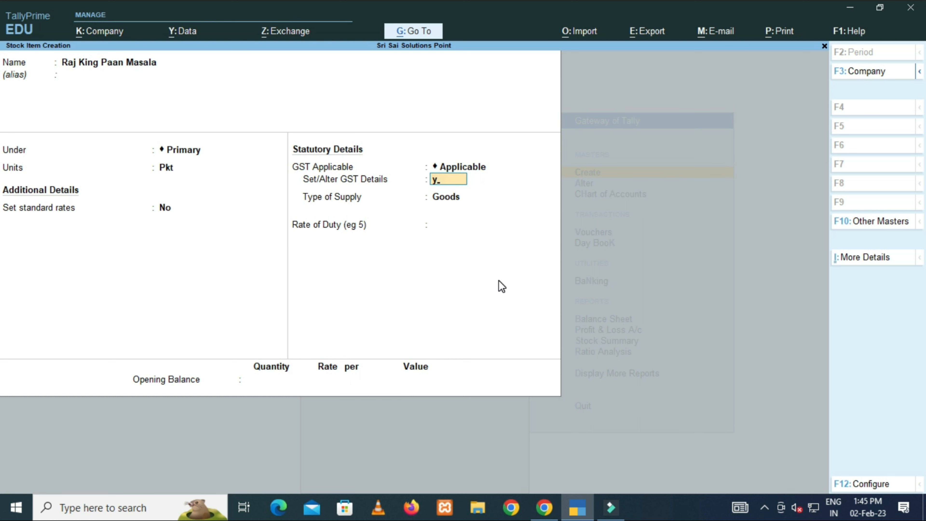
key("Return")
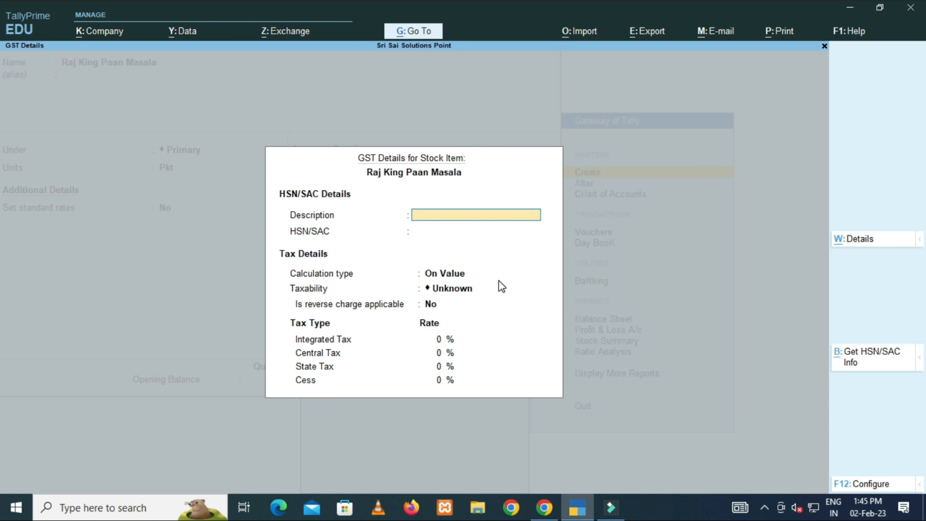
key("Return")
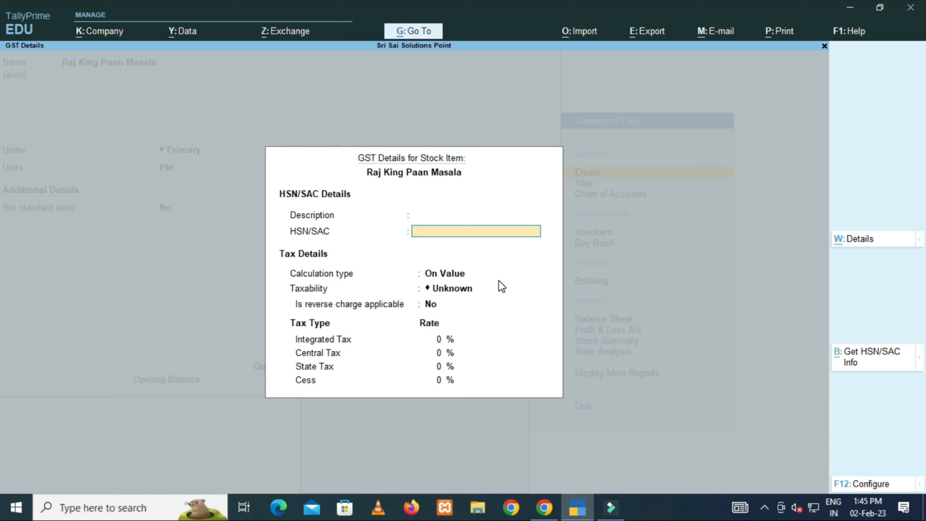
type("056895625")
key("Return")
Set the tax calculation of Raj King Paan Masala to On Value, taxability to Taxable and reverse charge to No.
key("Return")
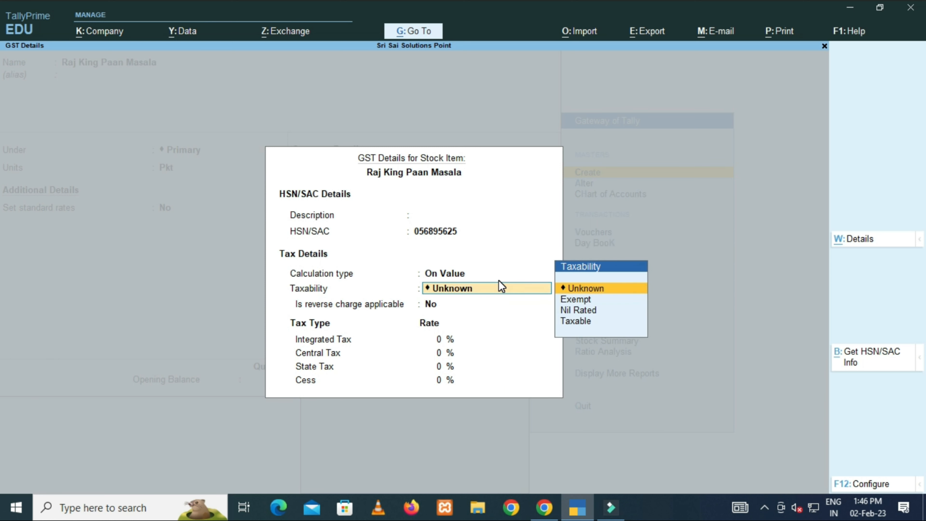
key("Down")
key("Down")
key("Down")
key("Return")
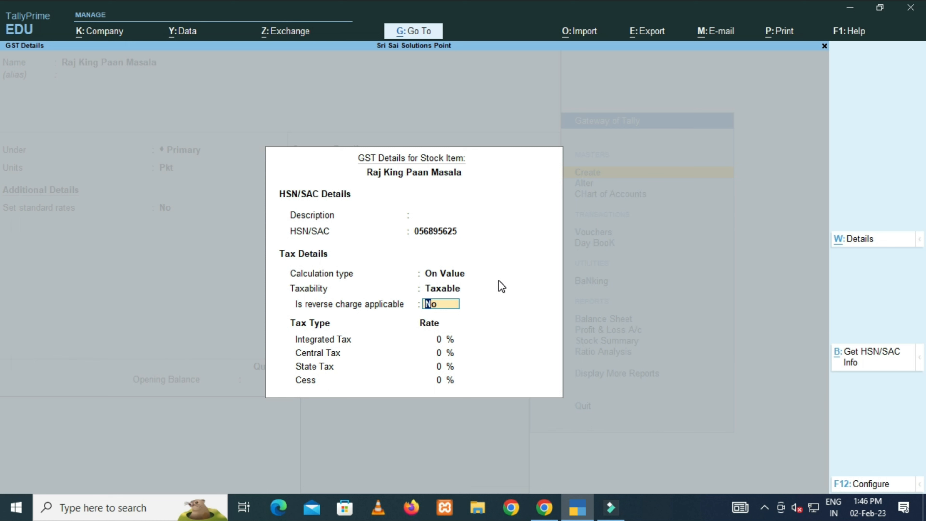
key("Return")
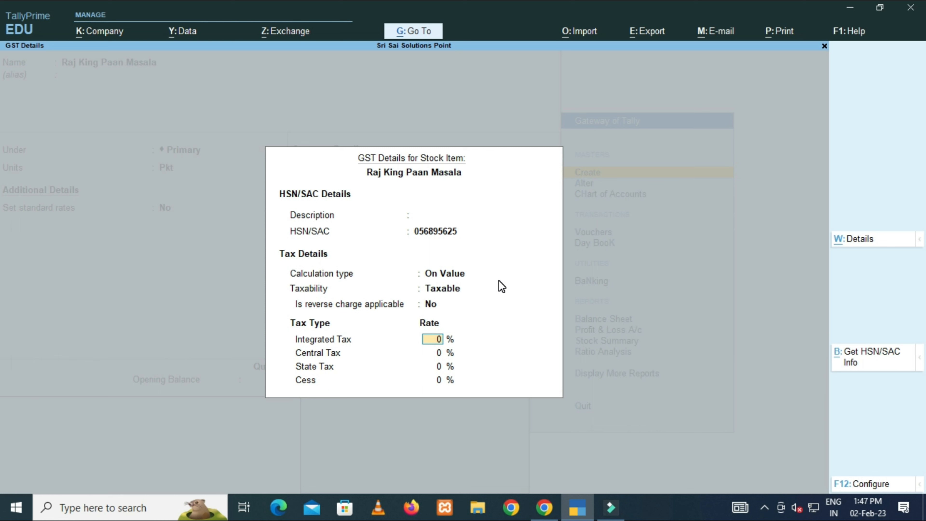
Set the Integrated Tax rate of Raj King Paan Masala to 28% with 0% cess and save the stock item.
type("28")
key("Return")
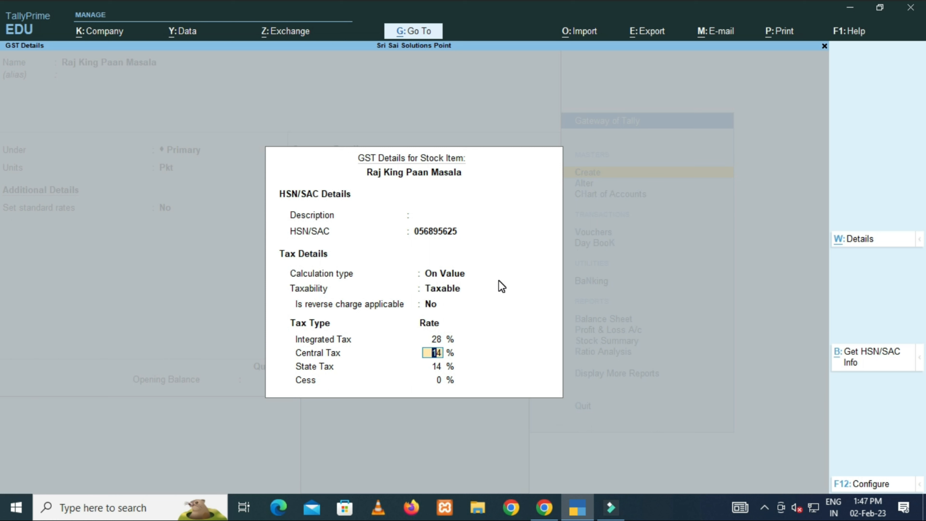
key("Return")
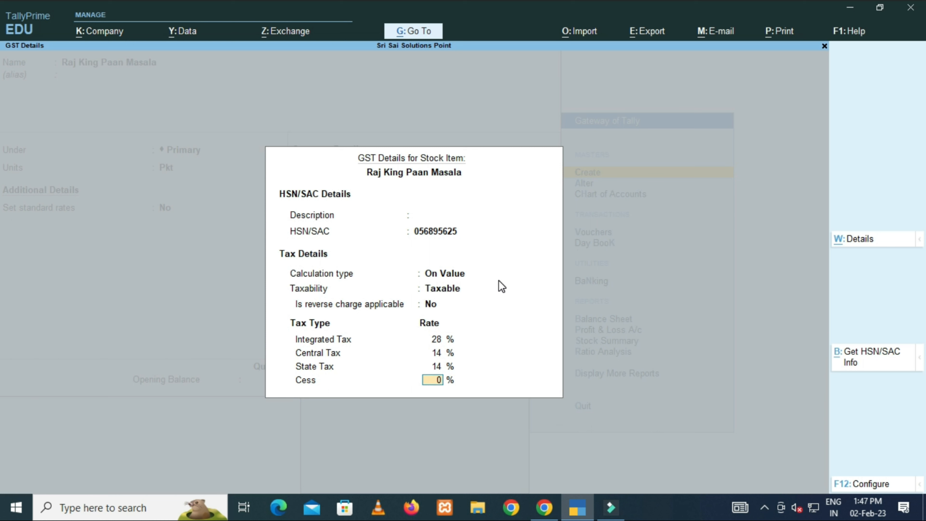
key("Return")
key("ctrl+a")
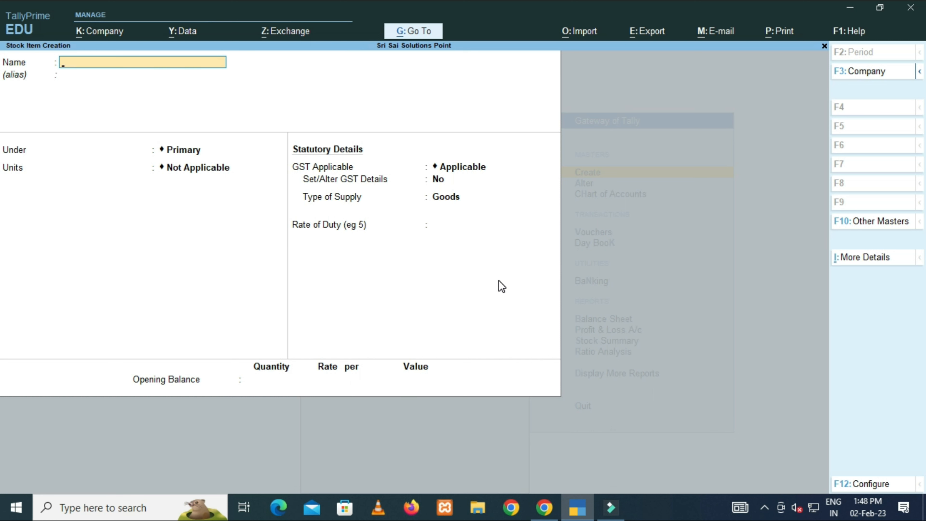
Name the next stock item Big Brand Tobacco, under Primary, with unit Pkt, no standard rates and GST applicable.
type("Big Brand Tobacco")
key("Return")
key("Return")
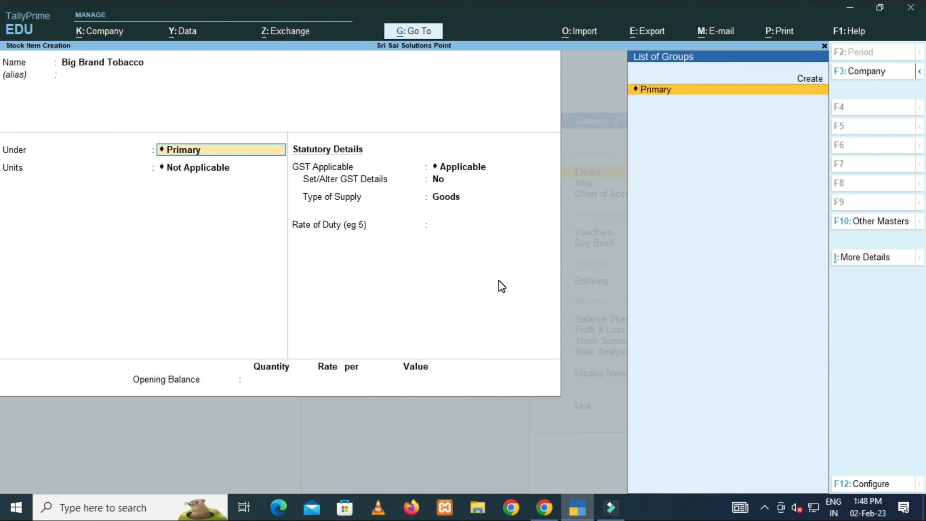
key("Return")
key("Down")
key("Down")
key("Down")
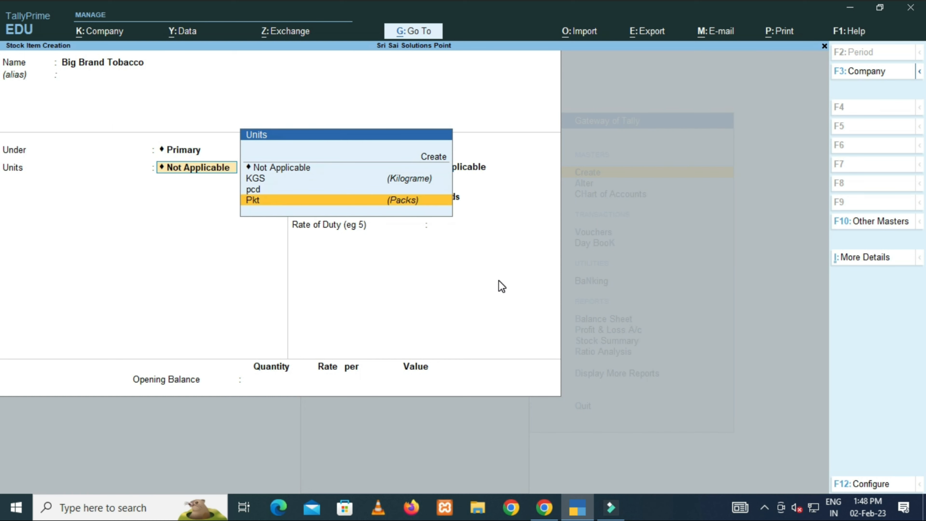
key("Return")
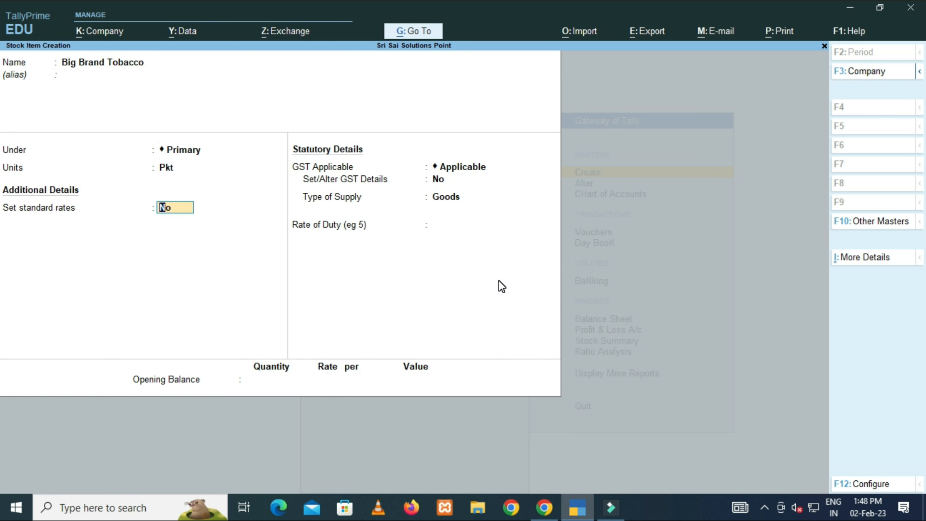
key("Return")
key("Return")
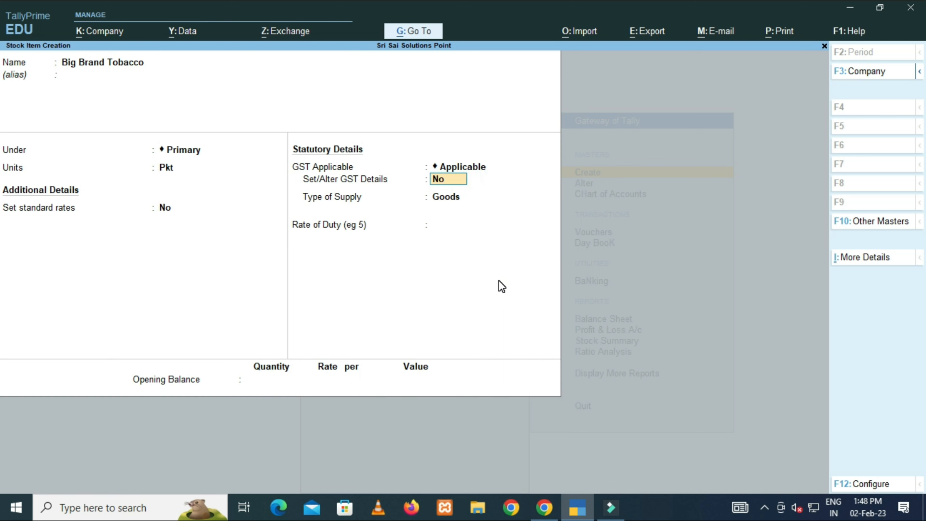
Enable GST details for Big Brand Tobacco and enter 85858585 as the HSN/SAC code, leaving the description blank.
type("y")
key("Return")
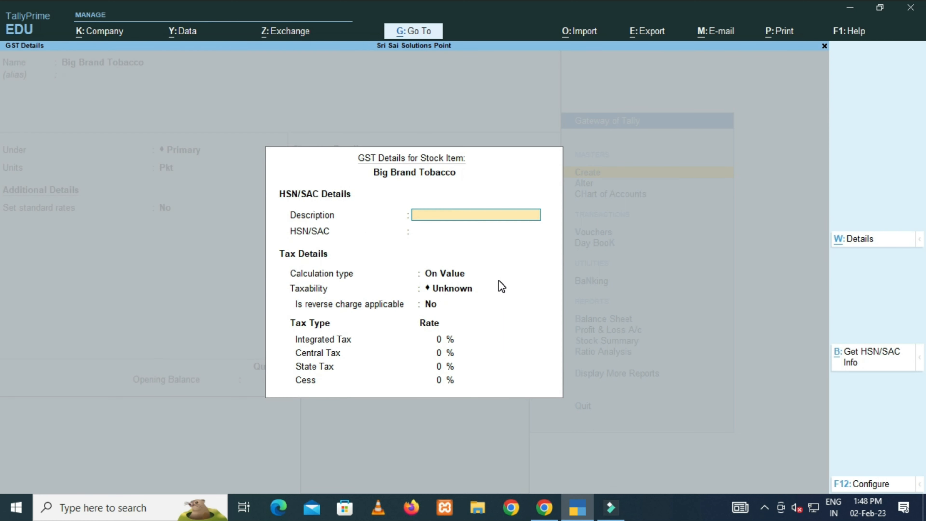
key("Return")
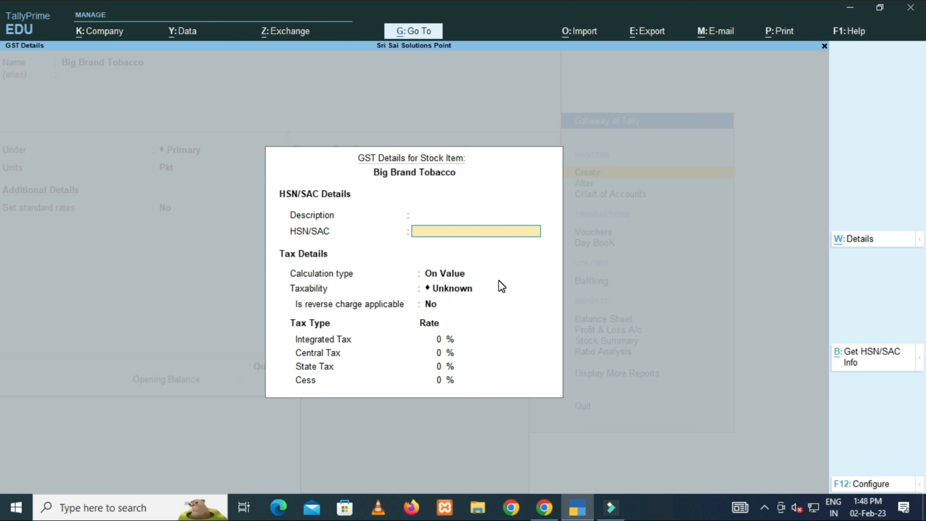
type("85858585")
key("Return")
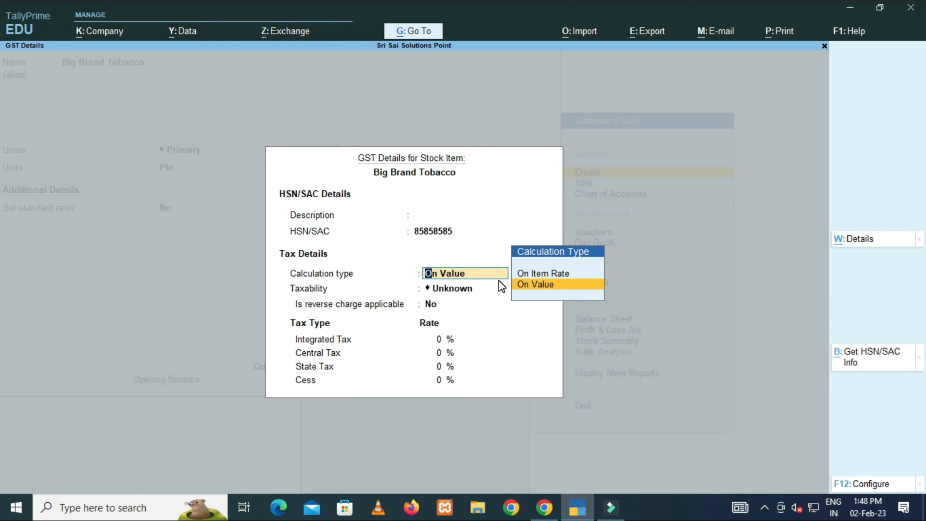
Set the tax calculation of Big Brand Tobacco to On Value, taxability to Taxable and reverse charge to No.
key("Return")
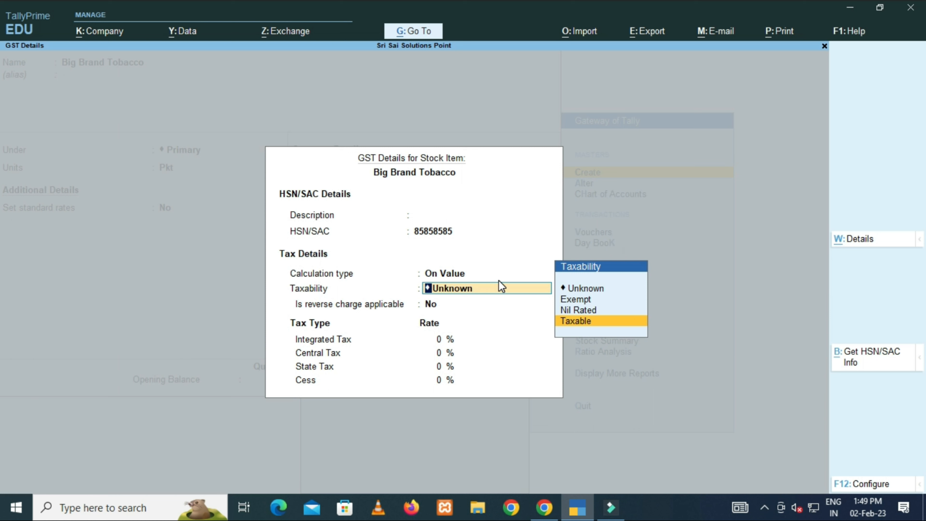
key("Return")
key("Return")
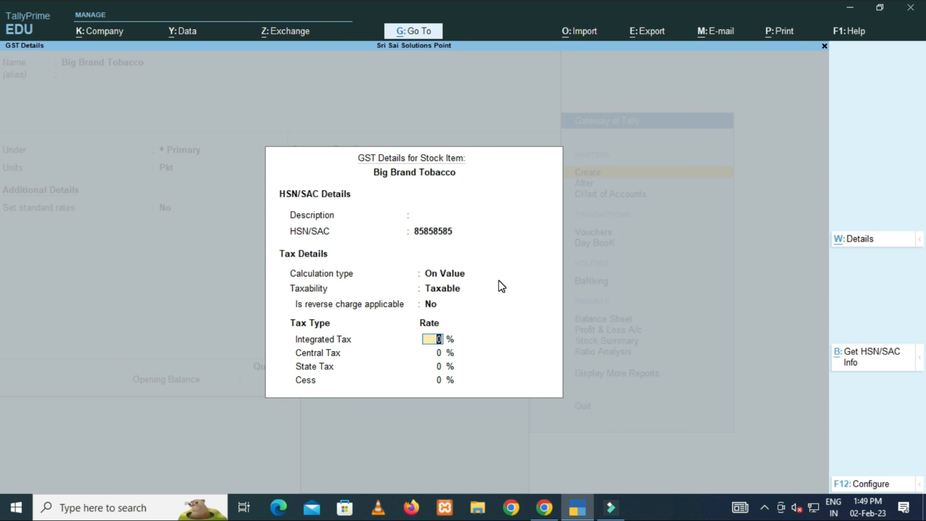
Set the Integrated Tax rate of Big Brand Tobacco to 28% with 160% cess and save the stock item.
type("28")
key("Return")
key("Return")
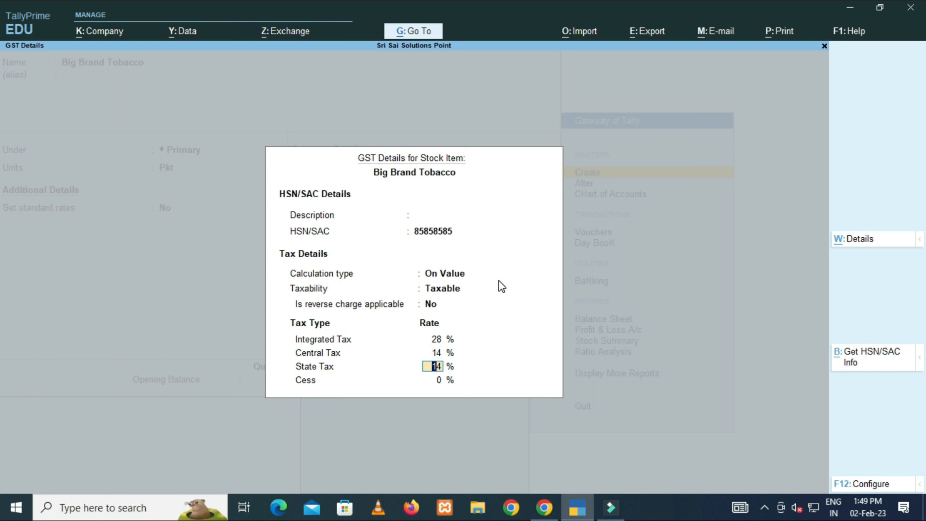
key("Return")
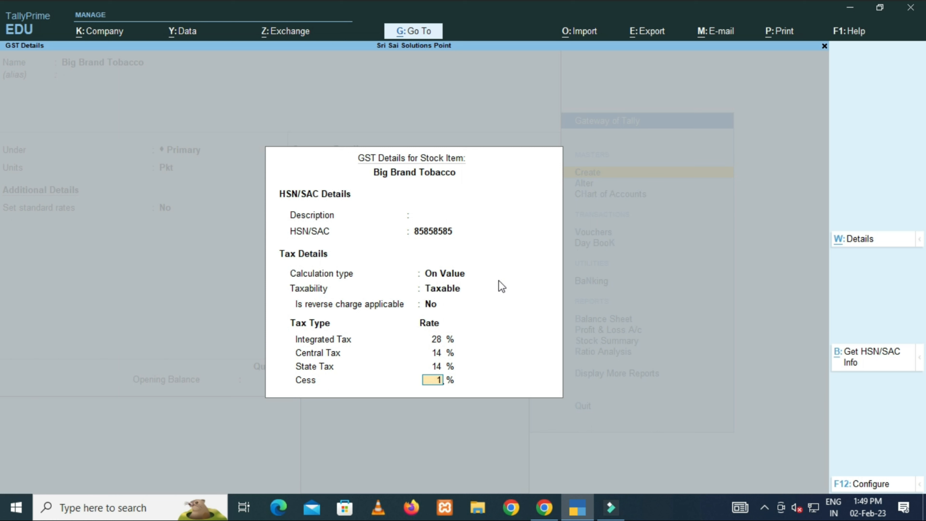
type("160")
key("Return")
key("Return")
key("Return")
key("Return")
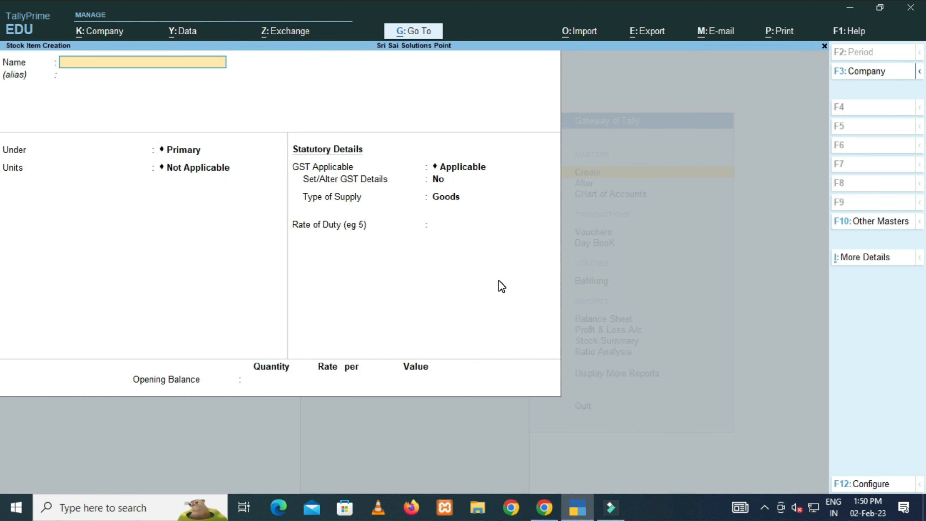
Leave stock item creation and open the existing Almonds stock item for alteration.
key("Escape")
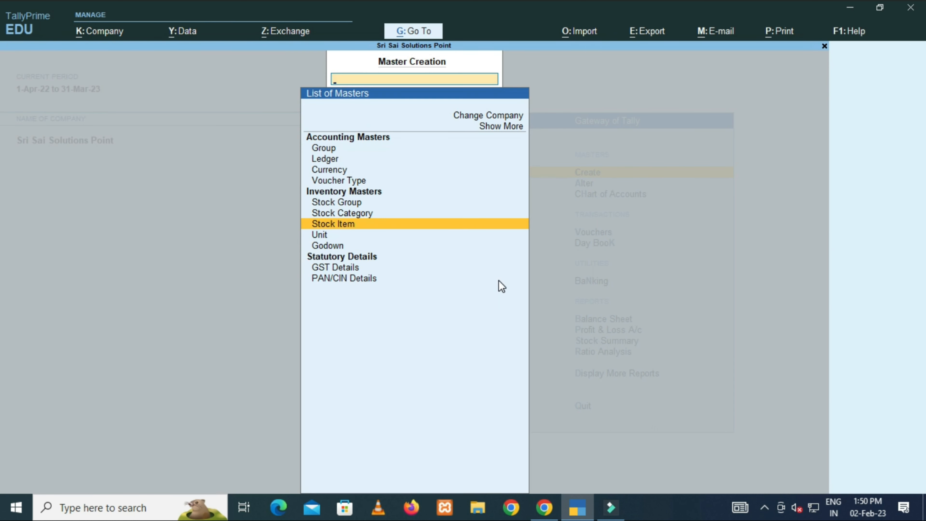
key("Escape")
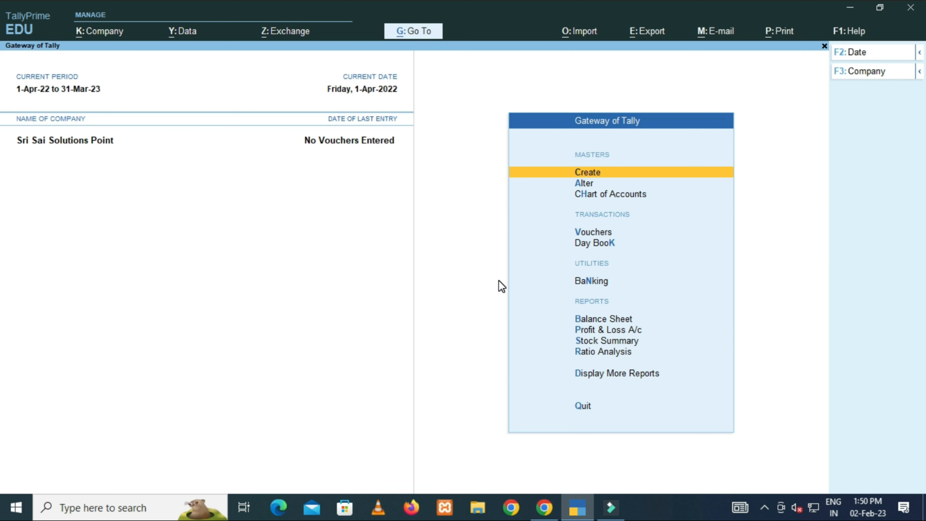
key("Down")
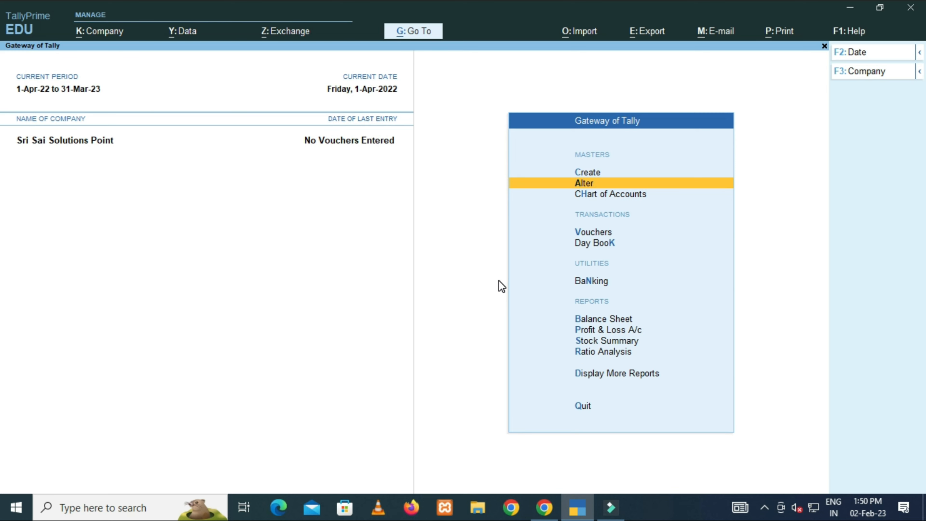
key("Return")
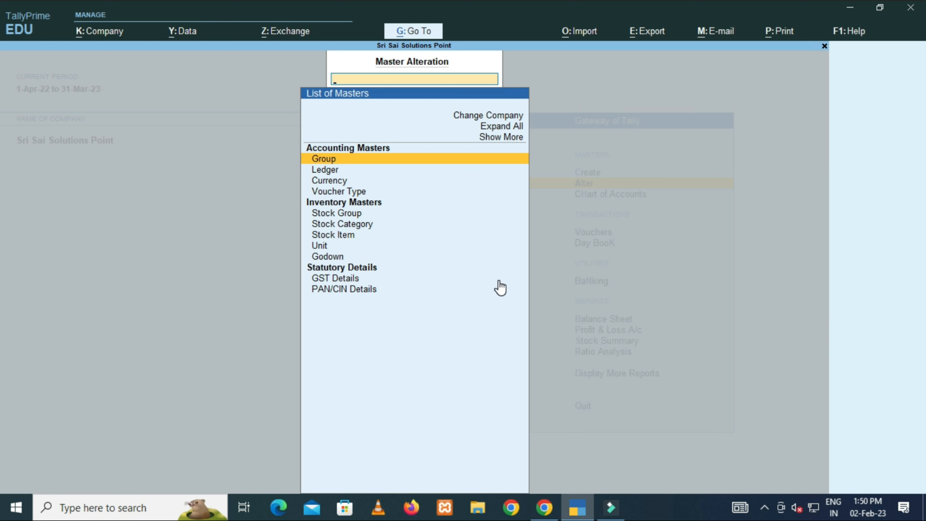
key("Down")
key("Down")
key("Down")
key("Down")
key("Down")
key("Down")
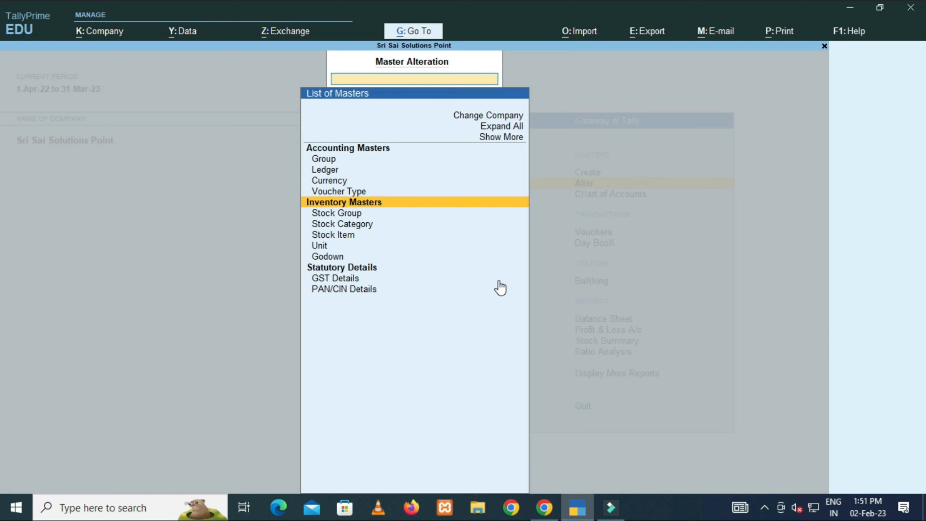
key("Down")
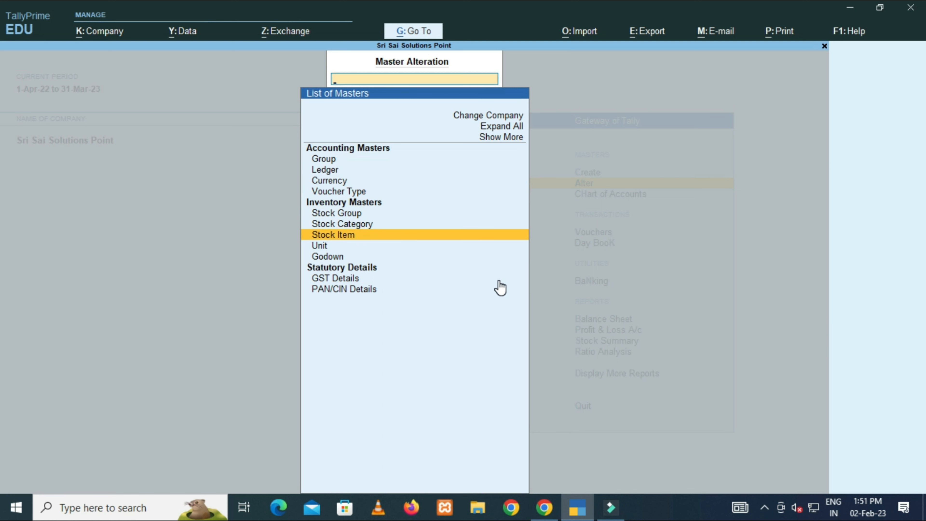
key("Return")
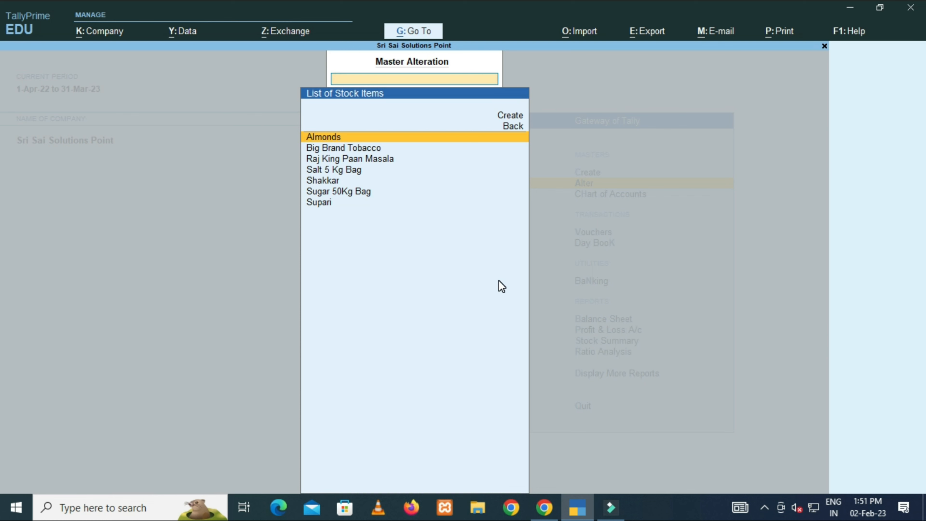
key("Return")
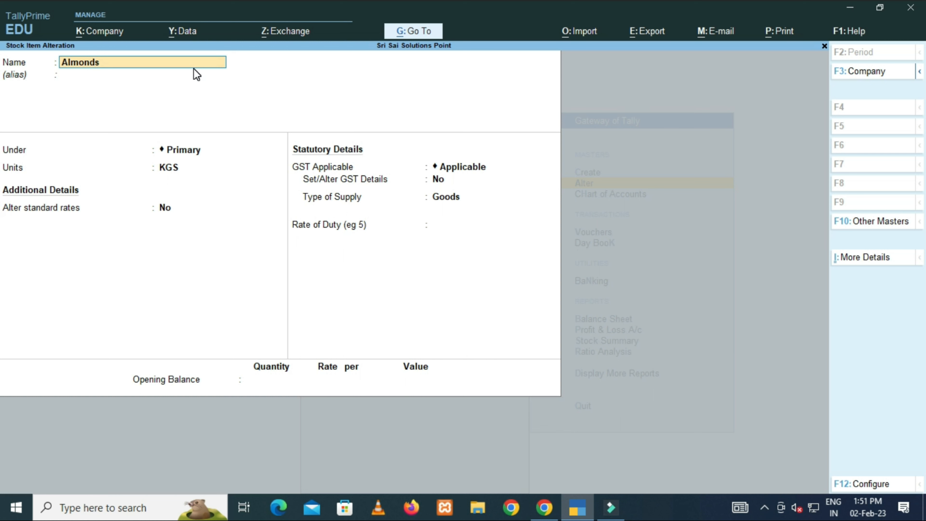
Add the alias Badam to the Almonds stock item, keeping it under Primary.
key("Return")
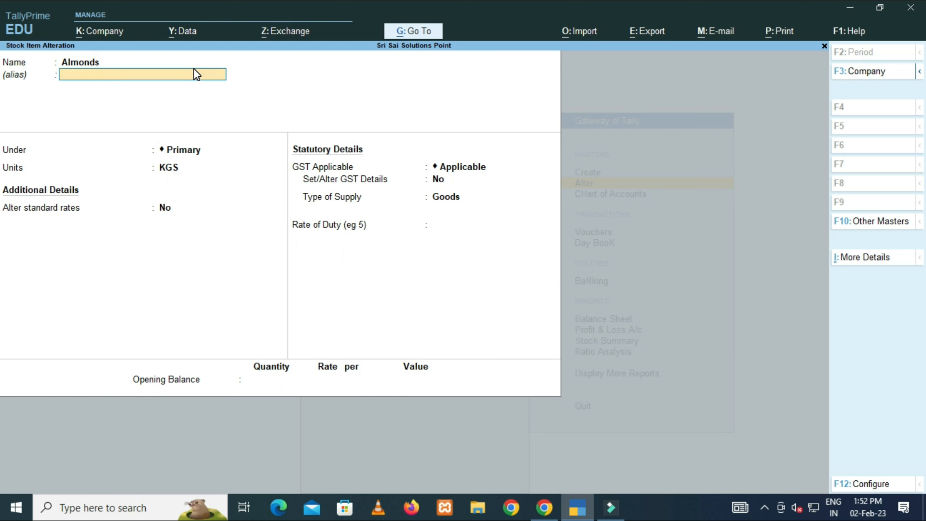
type("Badam")
key("Return")
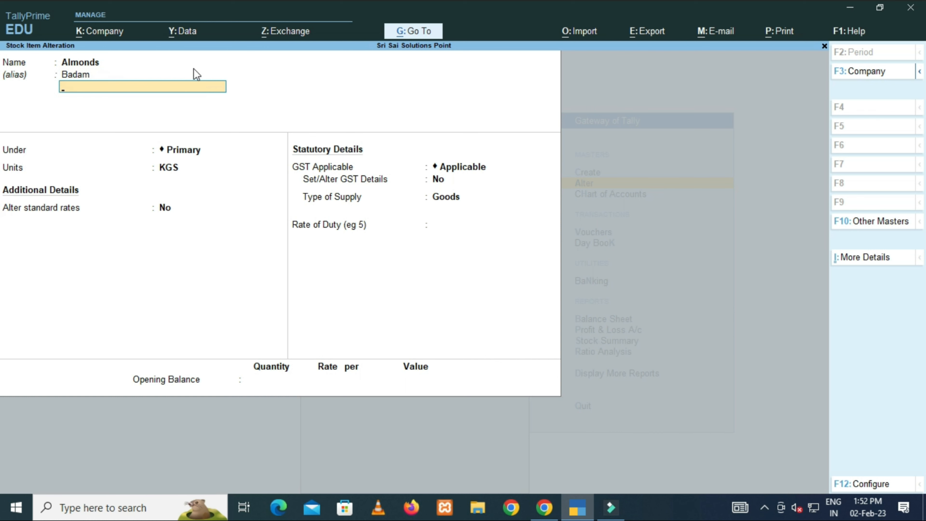
key("Return")
key("Return")
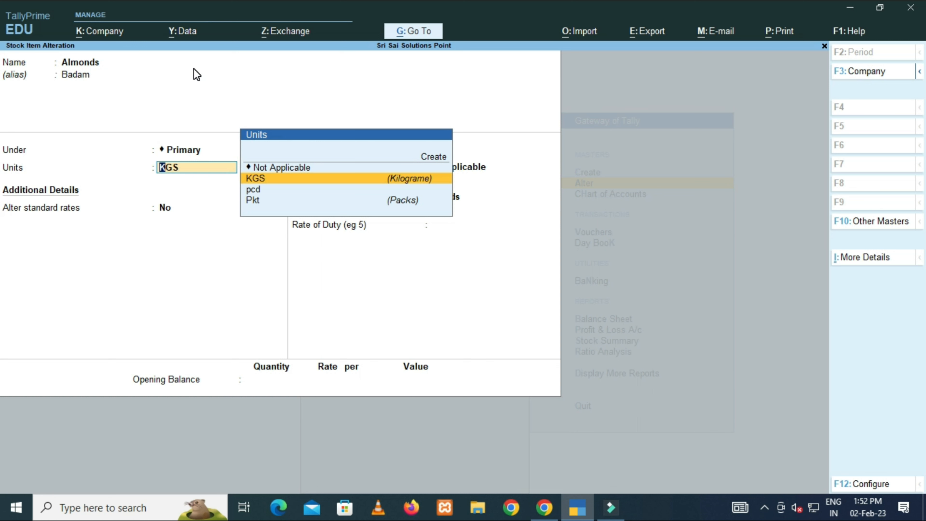
Keep the KGS unit and GST applicability of Almonds, set Set/Alter GST Details to Yes, and view its GST details without editing them.
key("Return")
key("Return")
key("Return")
key("Return")
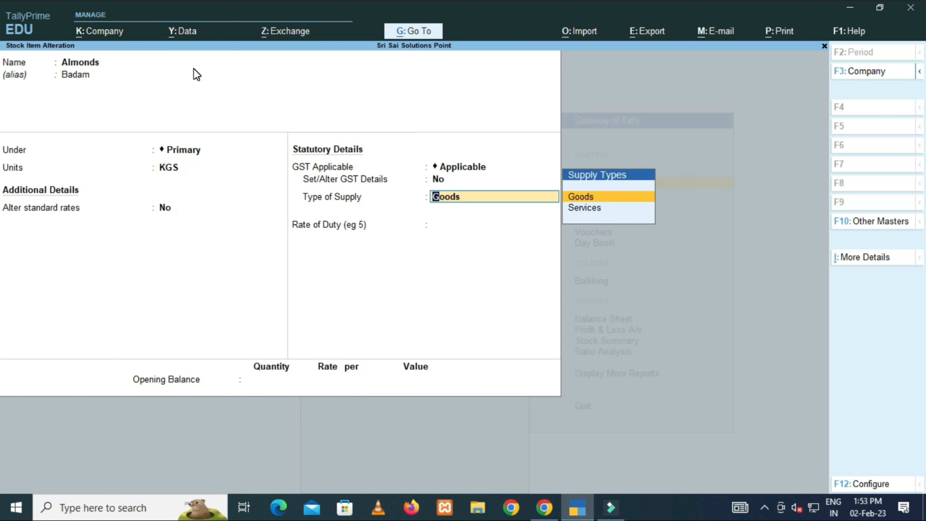
key("BackSpace")
type("y")
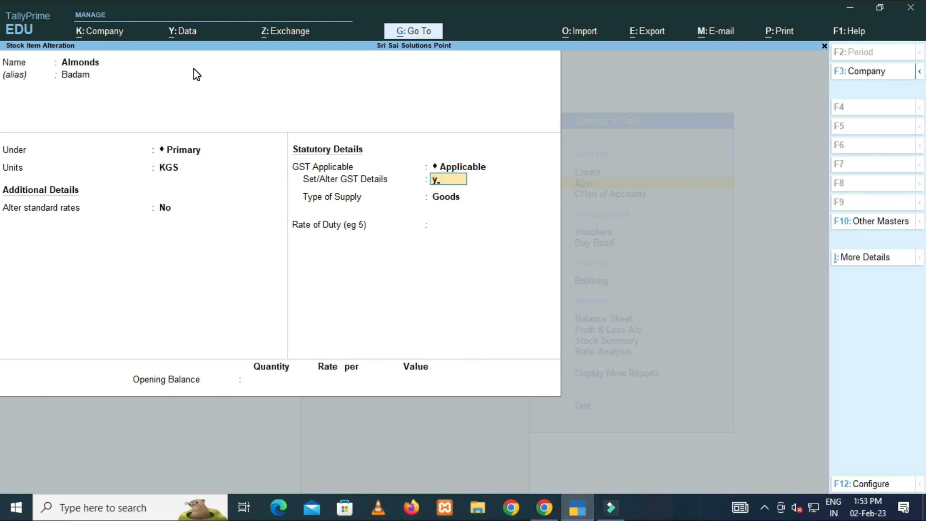
key("Return")
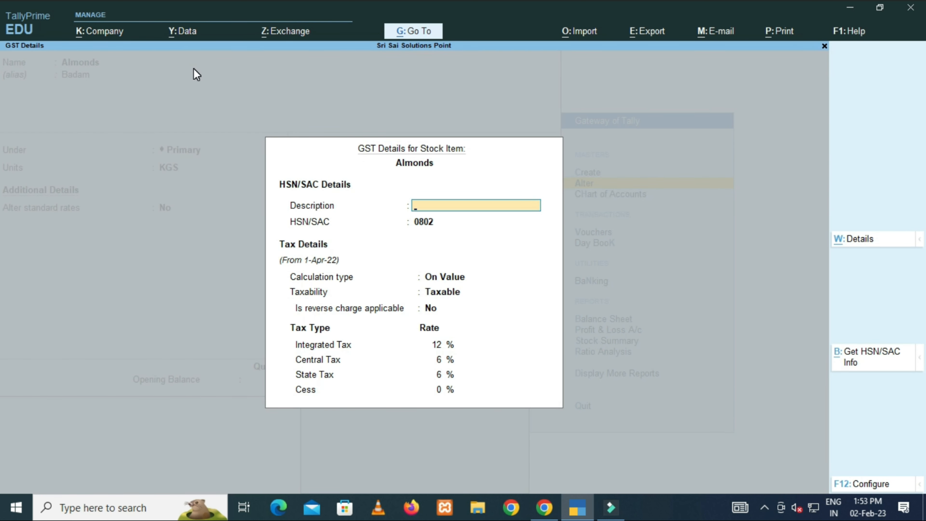
key("Escape")
key("y")
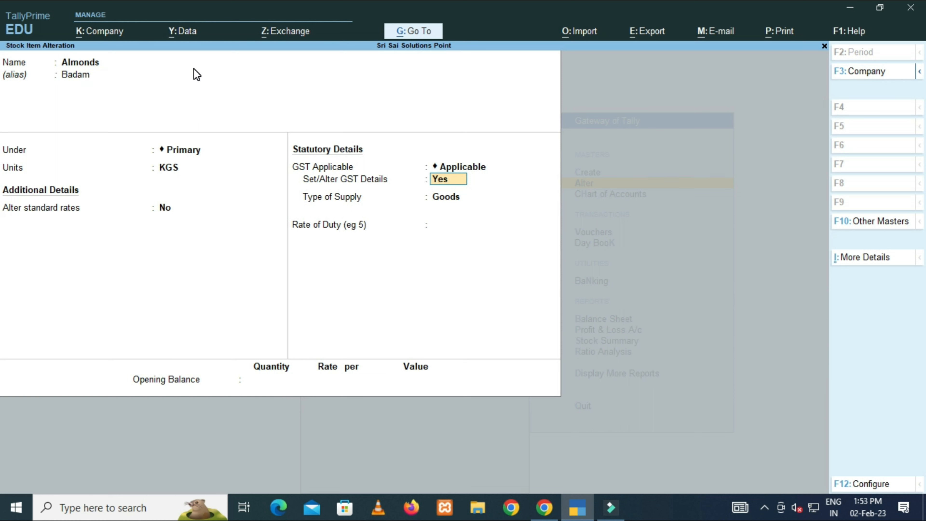
Accept the Almonds alteration and return to the Gateway of Tally.
key("Return")
key("Return")
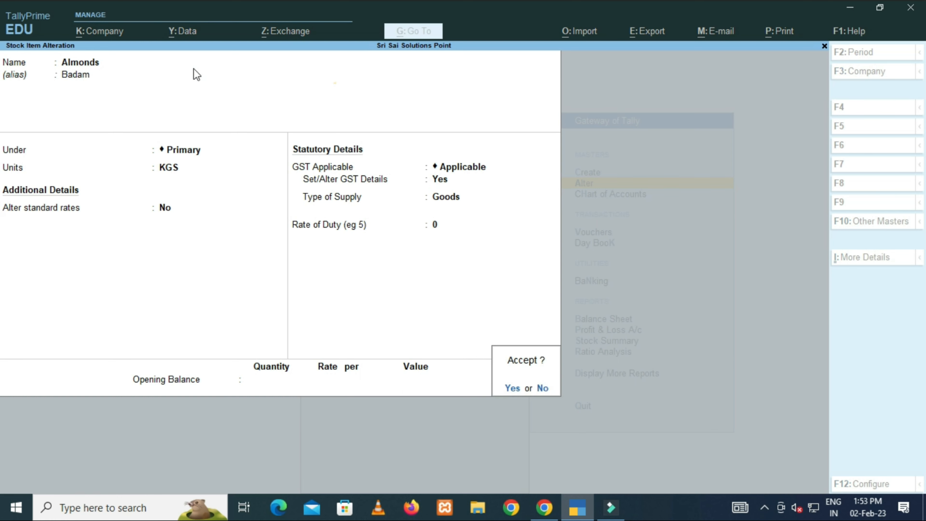
key("y")
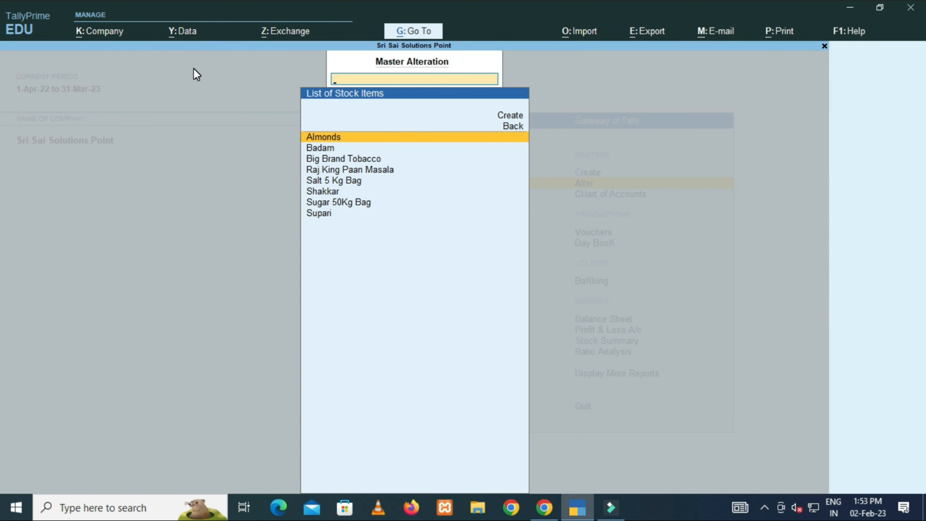
key("Escape")
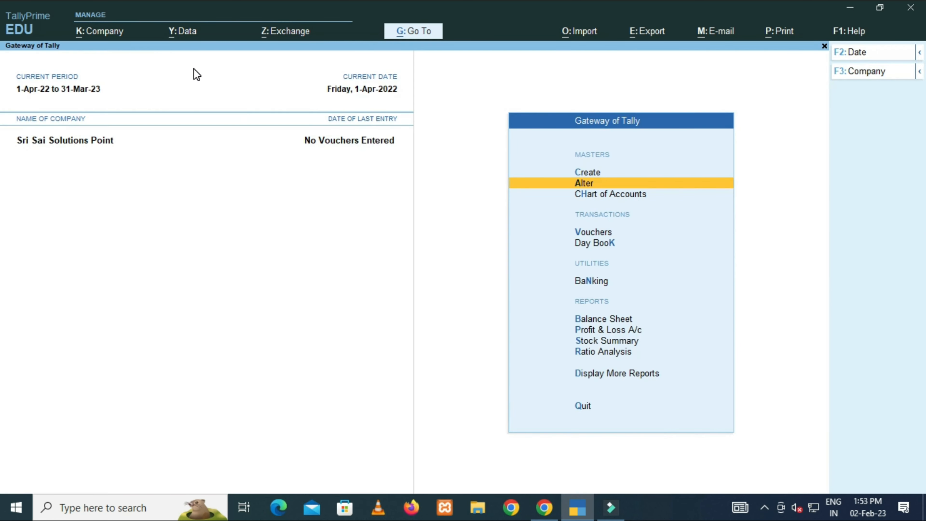